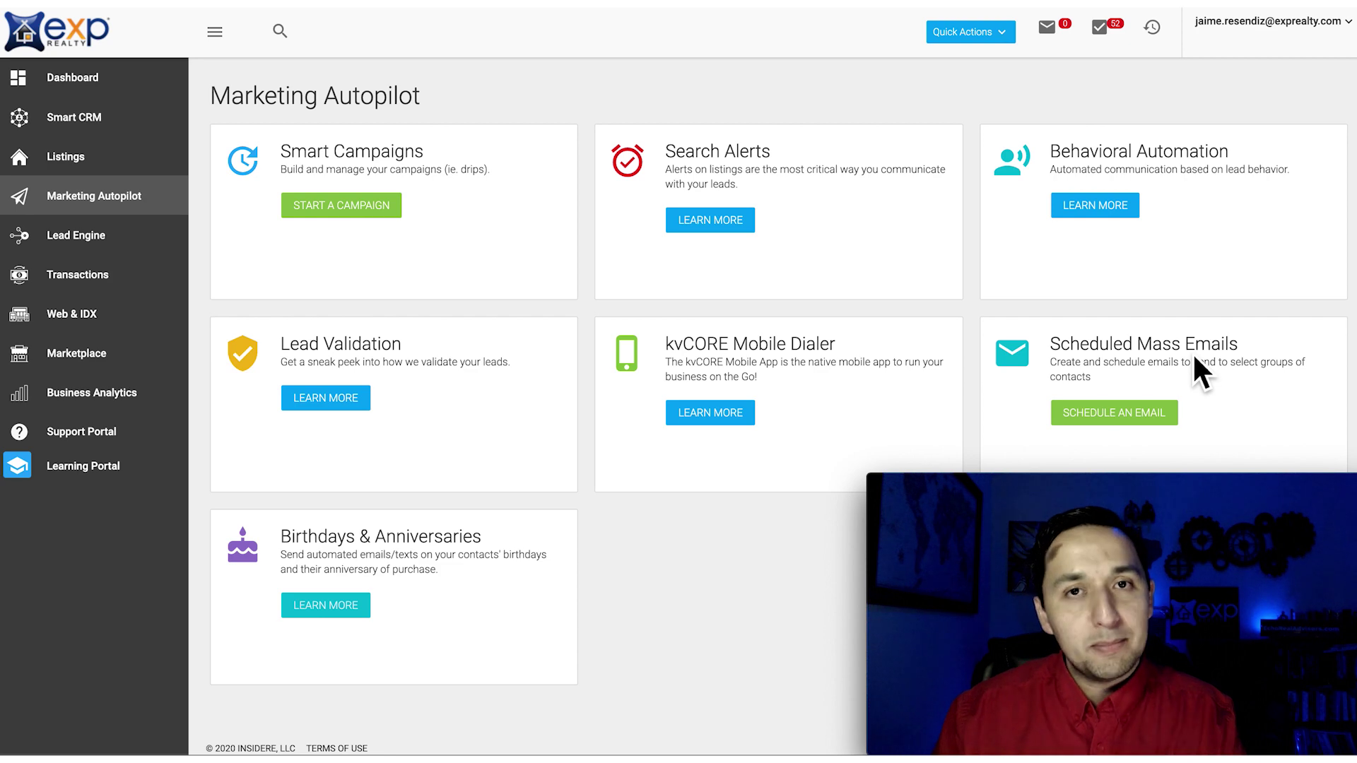
Step: Open Smart Campaigns from the Marketing Autopilot overview to reach the email templates list
left_click(354, 202)
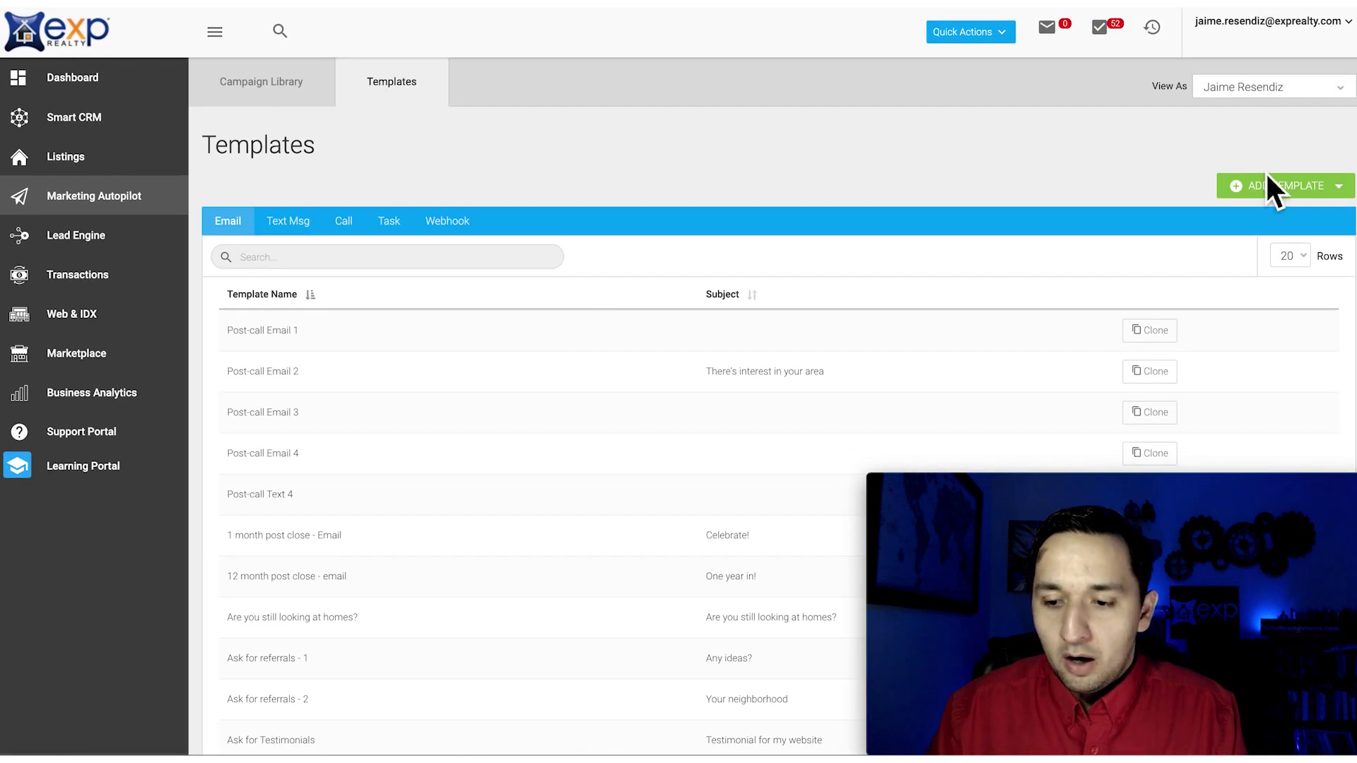
left_click(1269, 186)
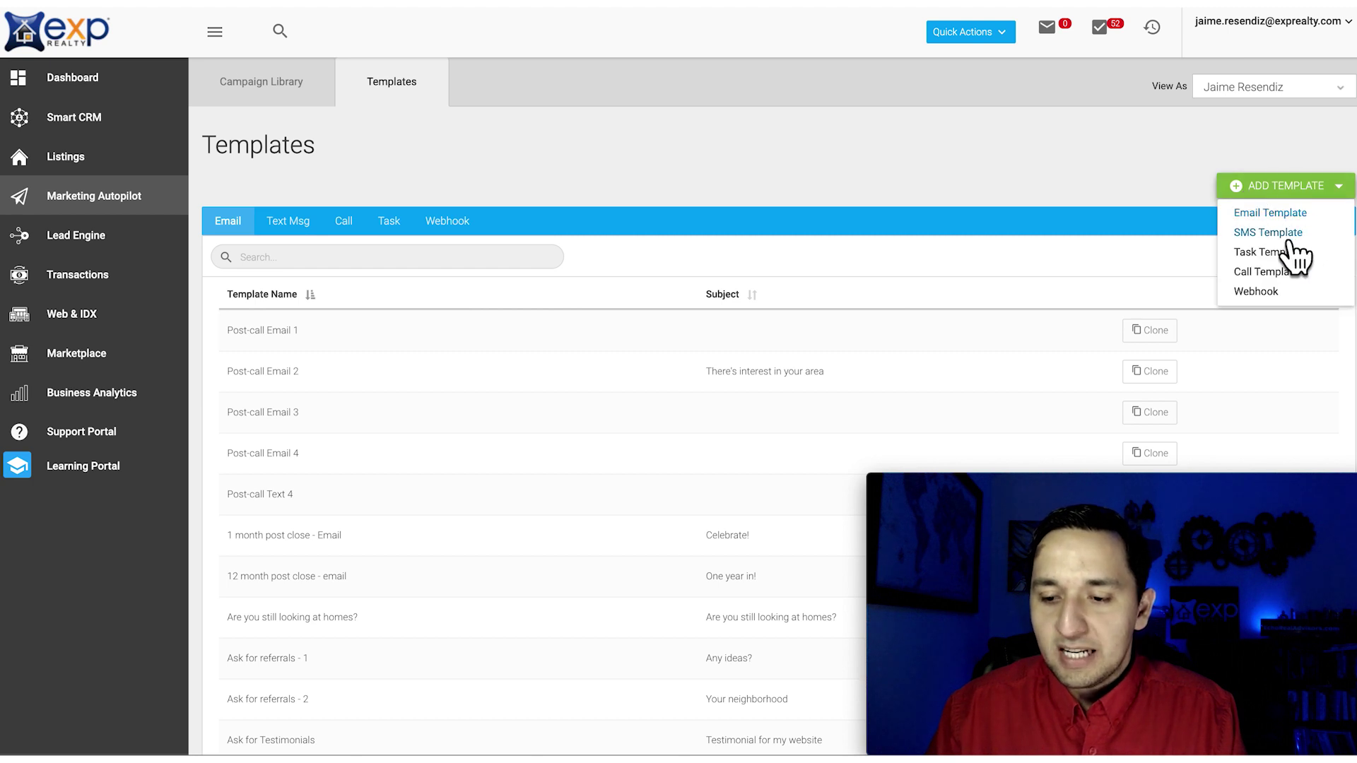
left_click(1023, 223)
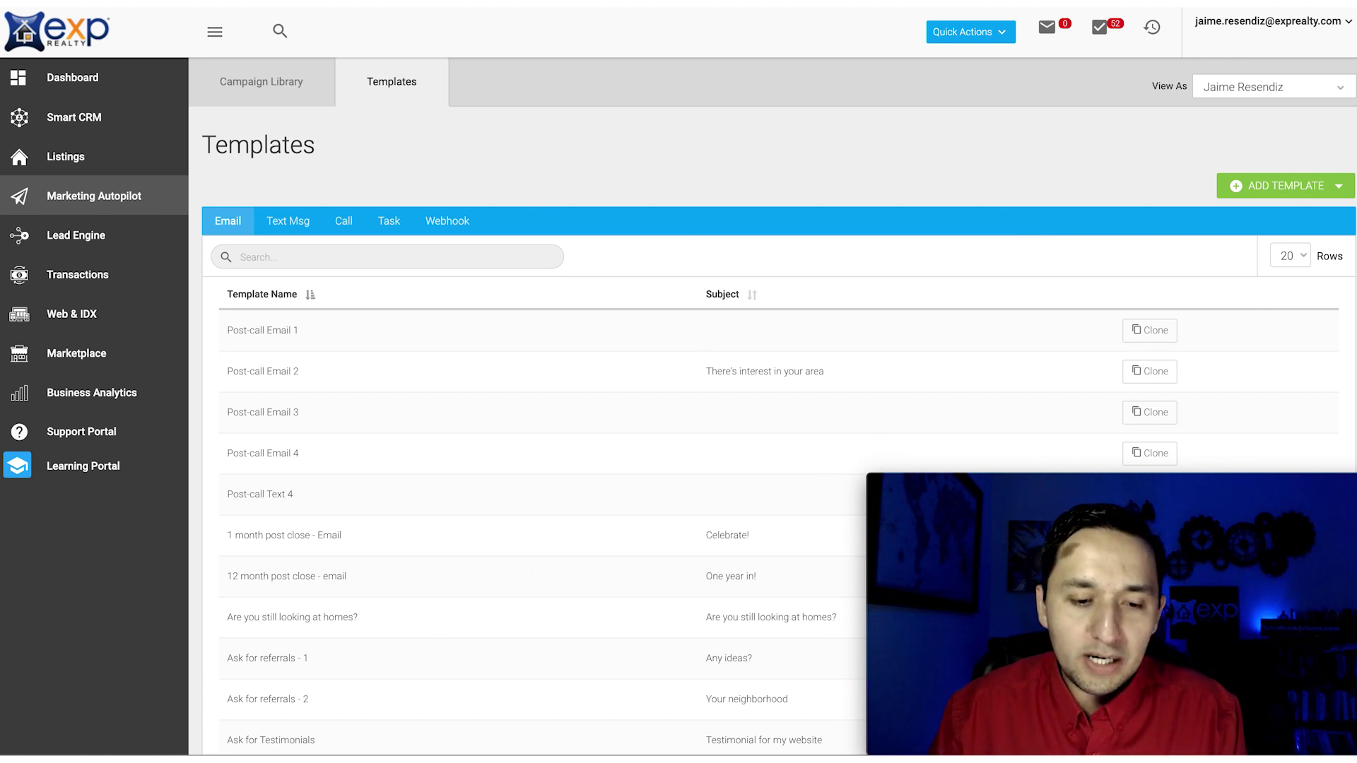
left_click(276, 93)
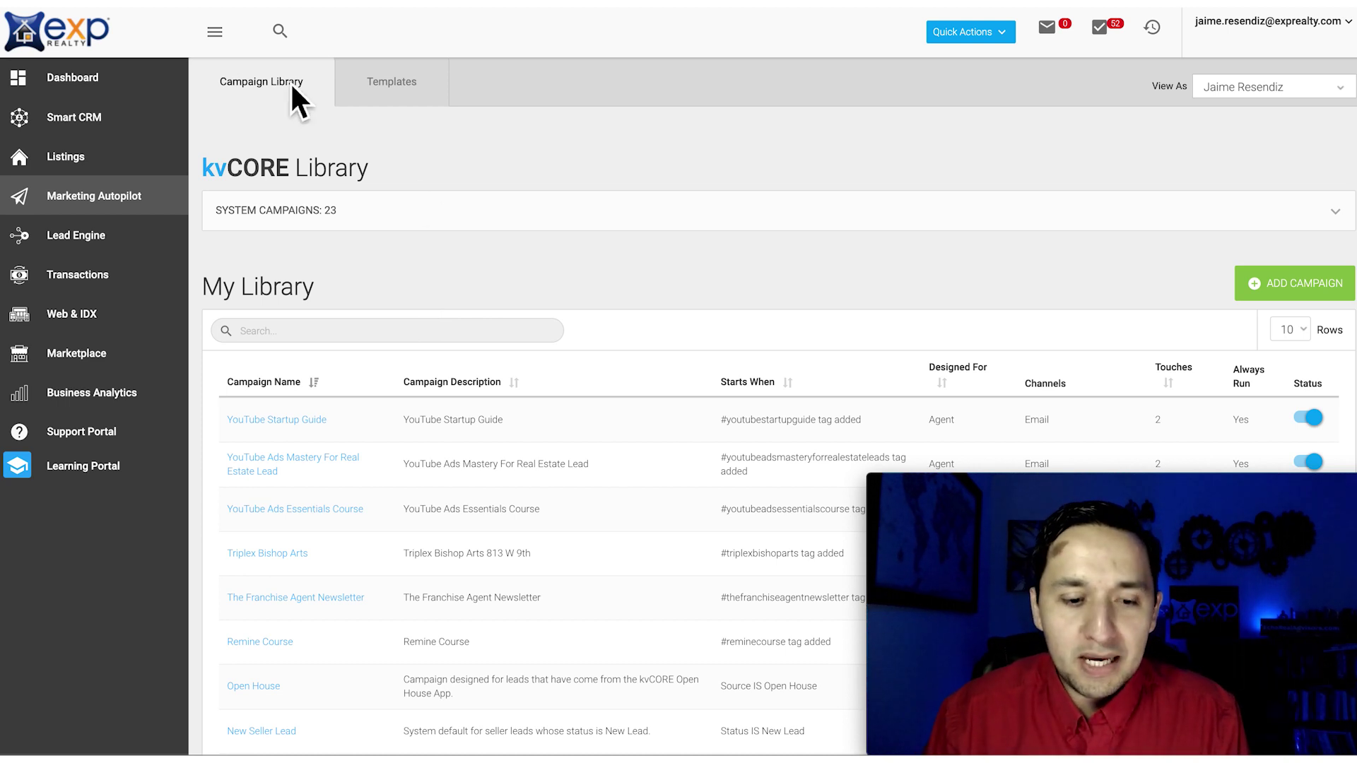
left_click(117, 197)
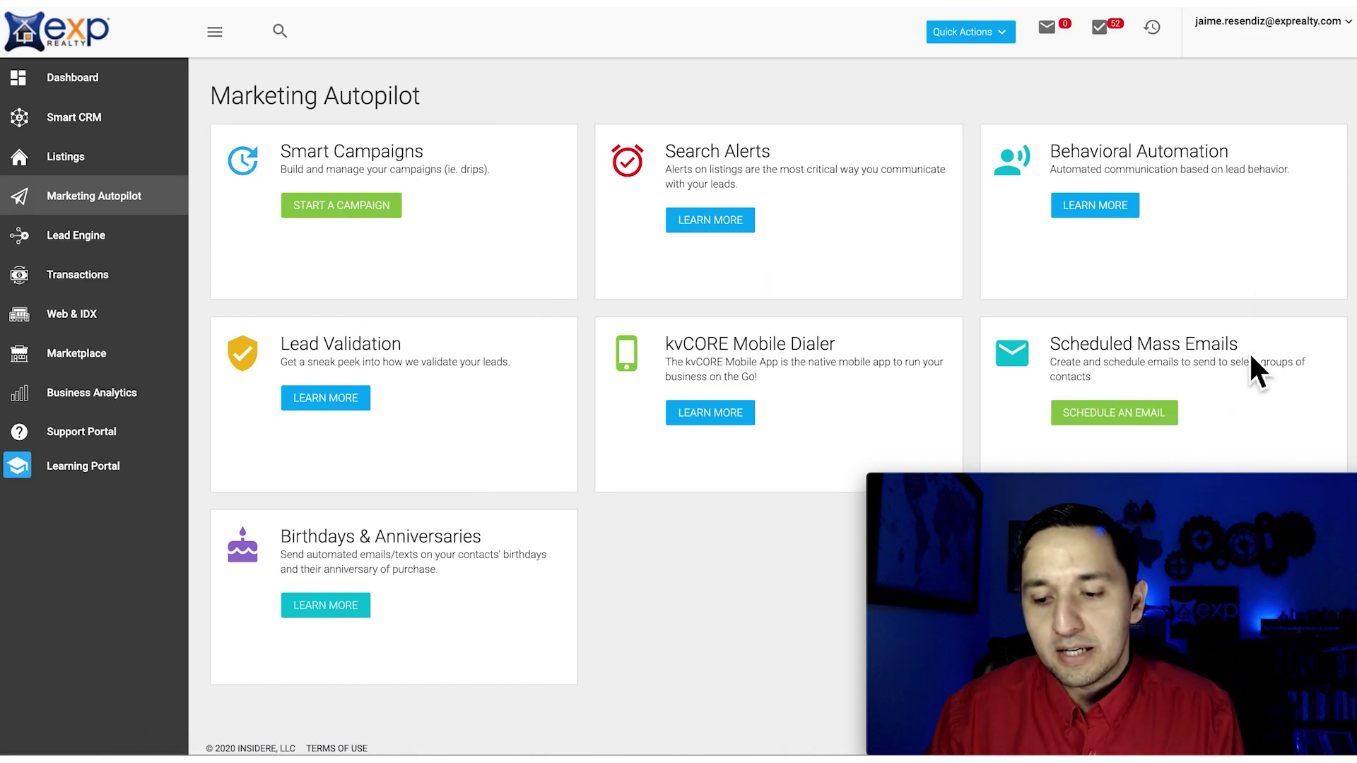
left_click(1109, 418)
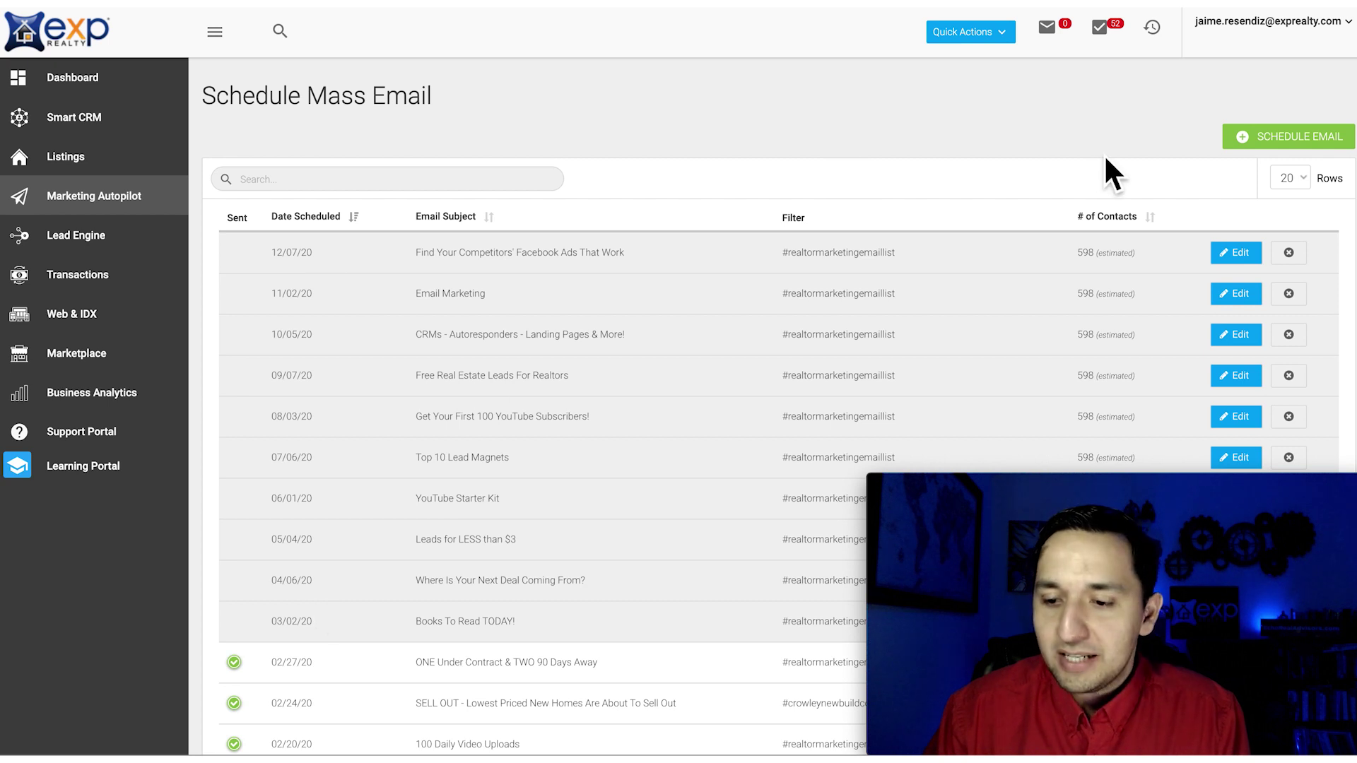
Step: Start a new scheduled email and browse the hashtags offered under Contacts with Hashtag
left_click(1265, 142)
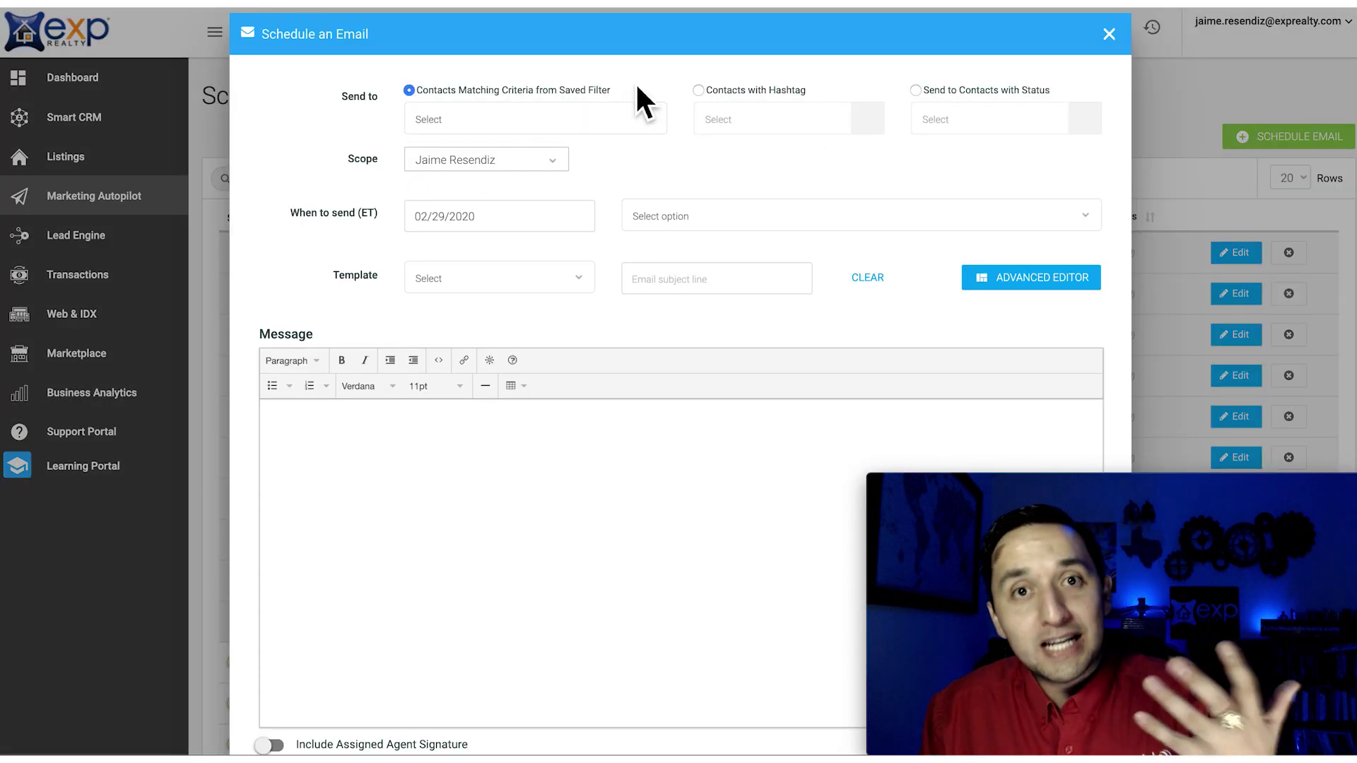
left_click(699, 90)
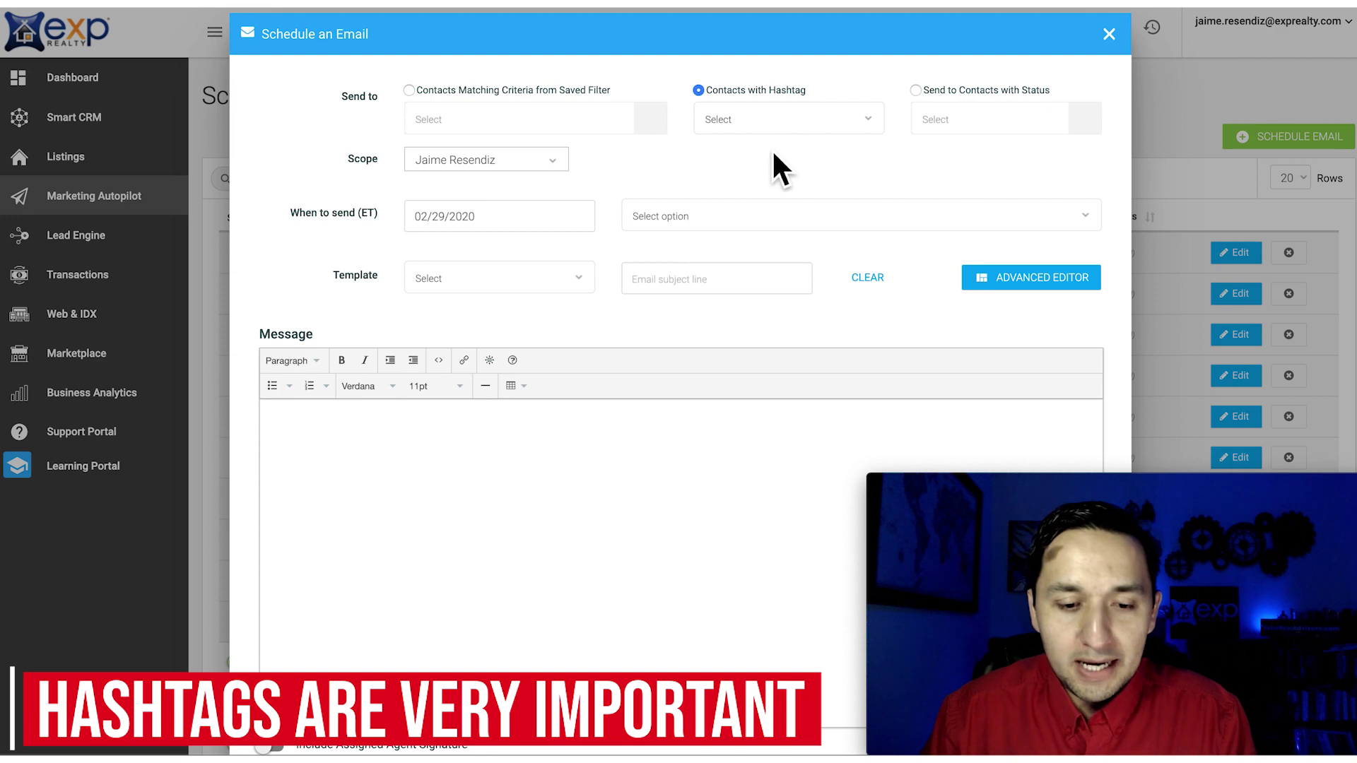
left_click(805, 121)
left_click(684, 70)
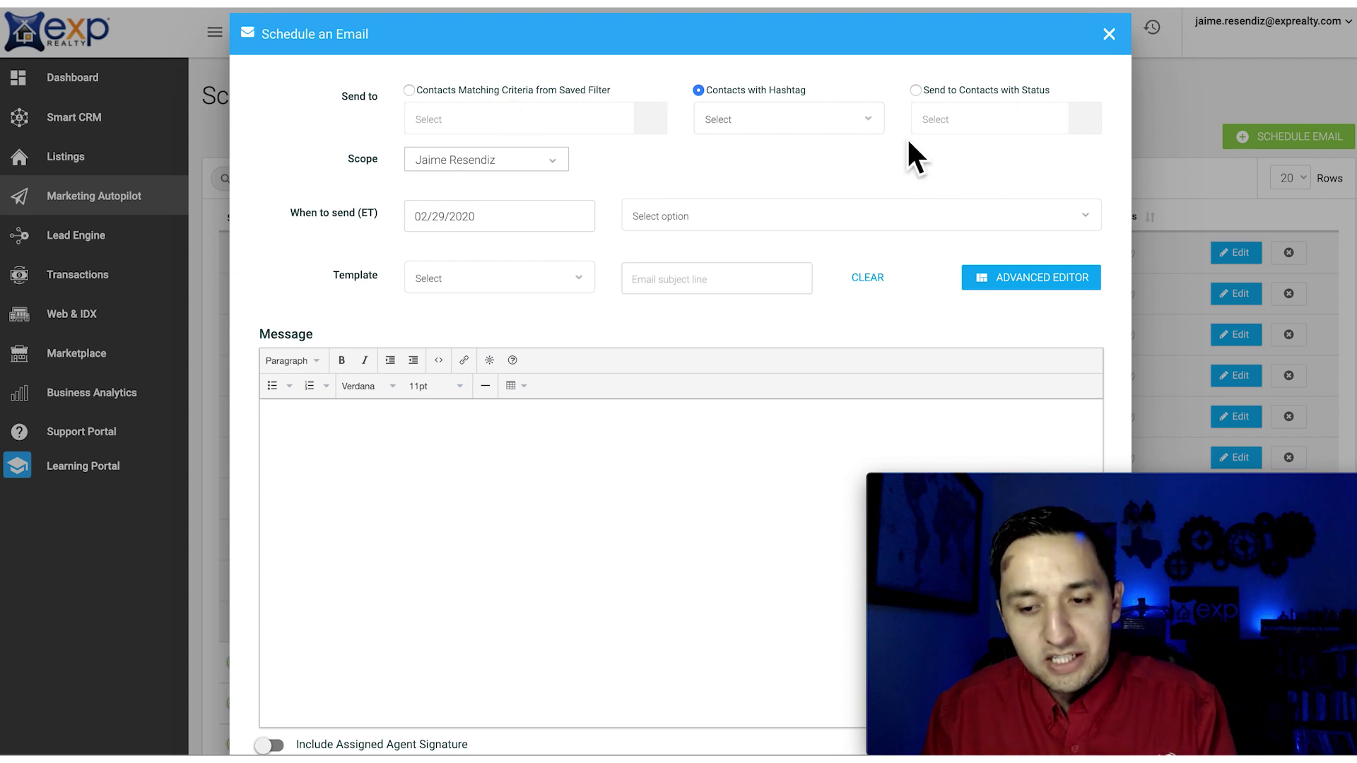
Step: Address the email to contacts by status, leaving the status unselected, and switch to the advanced editor
left_click(969, 94)
left_click(1080, 126)
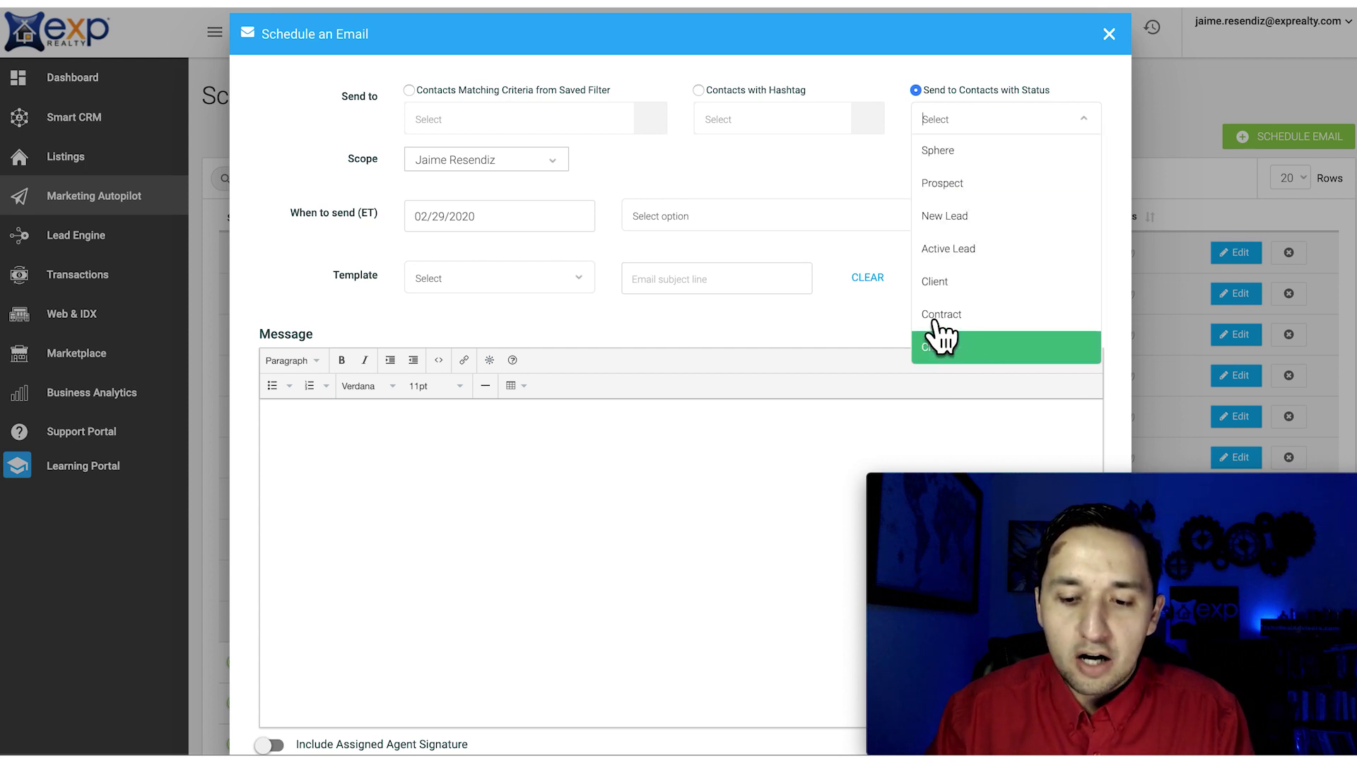
left_click(839, 202)
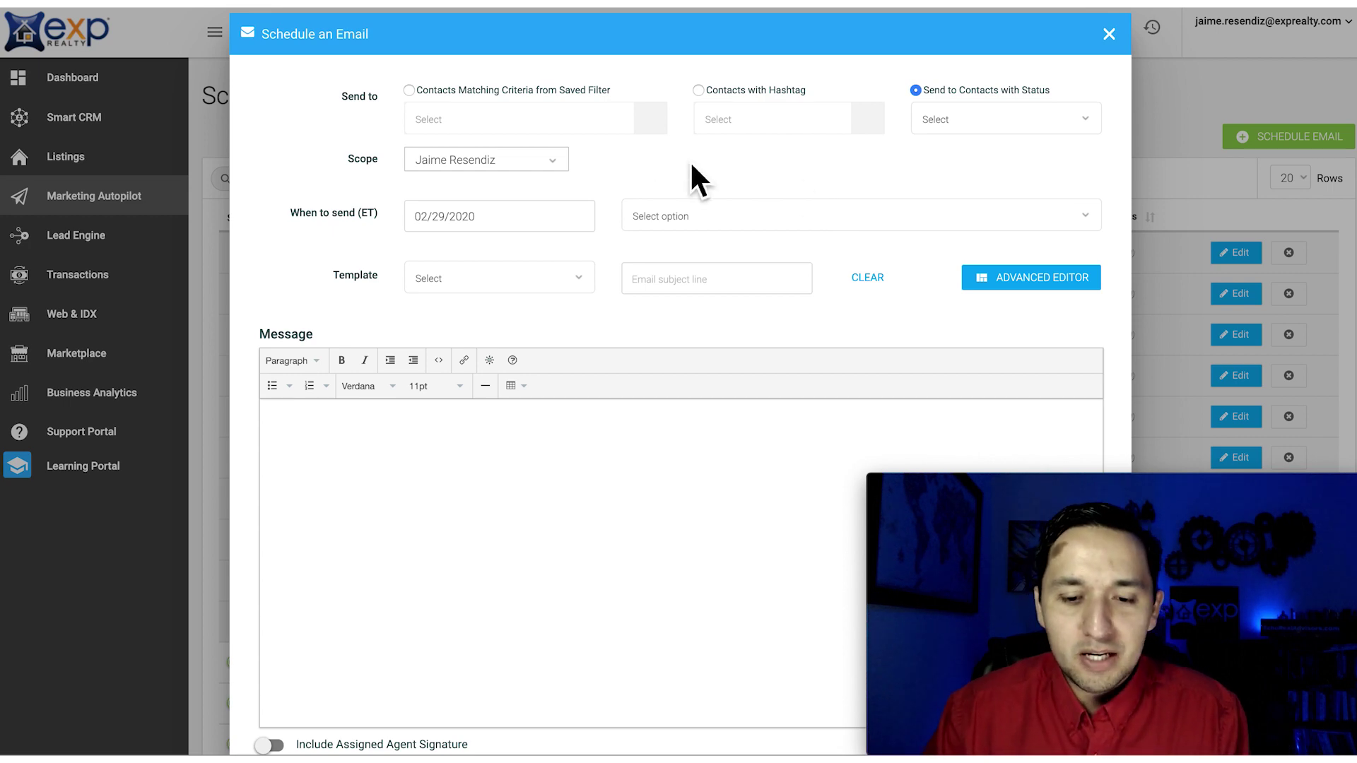
left_click(1039, 279)
Step: Confirm the advanced editor, try a row layout, and drop a TEXT block into the email body
left_click(626, 477)
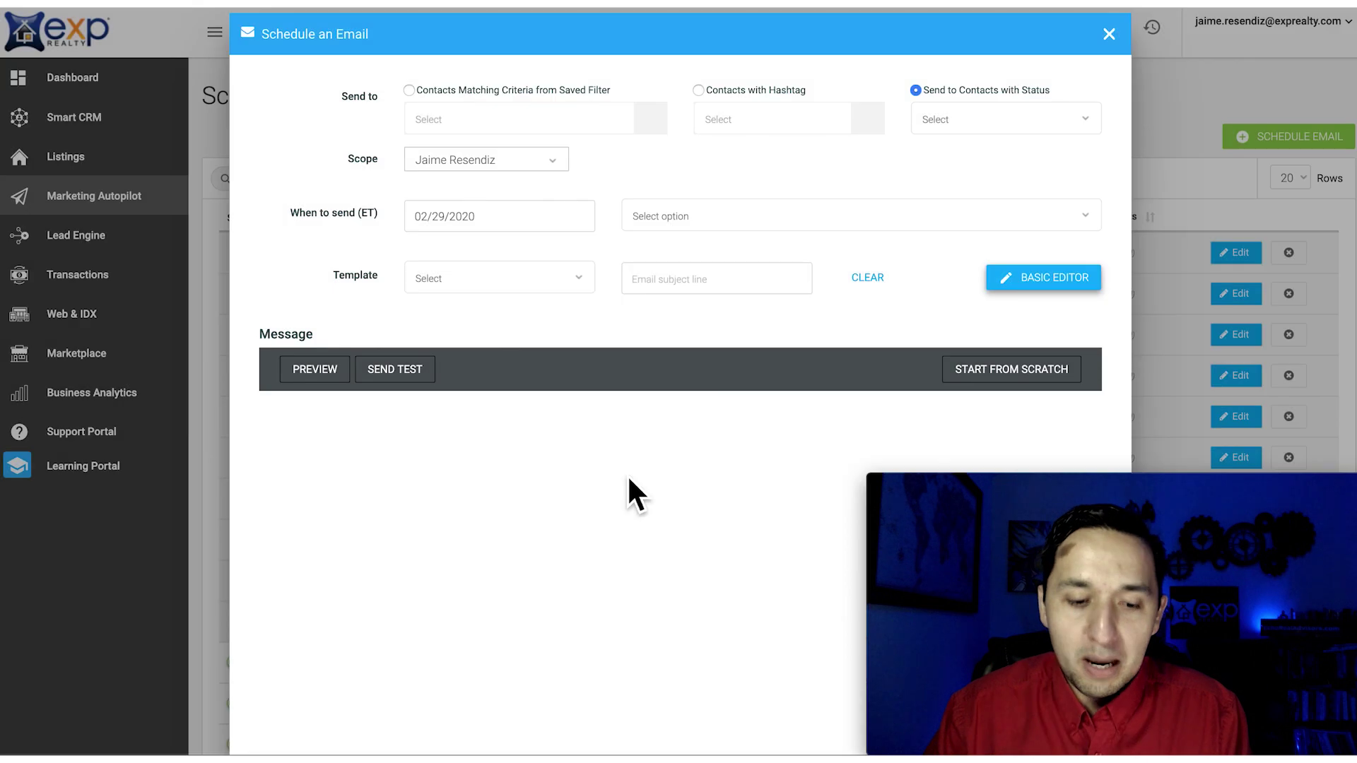
scroll(572, 451, "down", 3)
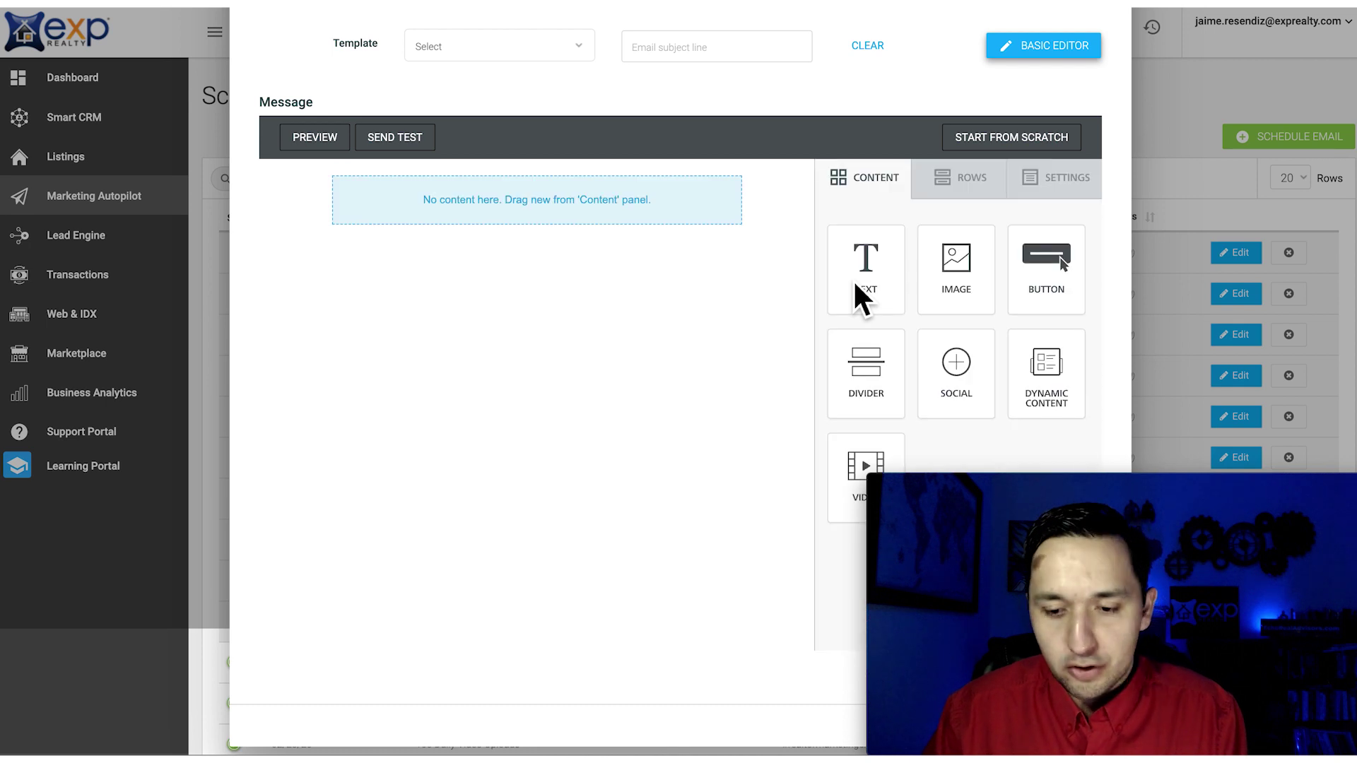
left_click(957, 191)
left_click_drag(957, 258, 575, 205)
left_click(881, 200)
left_click_drag(877, 279, 520, 268)
scroll(467, 382, "up", 4)
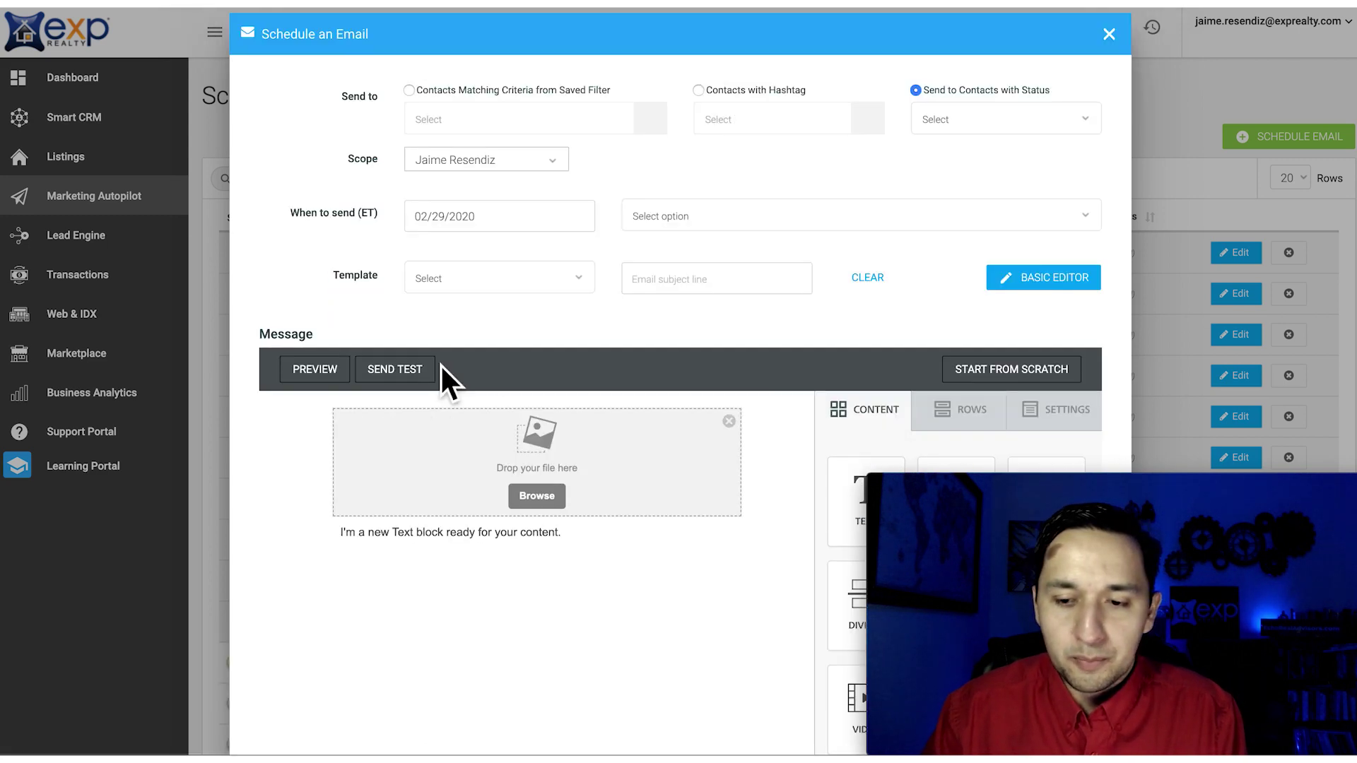
Step: Discard the email draft without saving and return to the Marketing Autopilot overview
left_click(1108, 34)
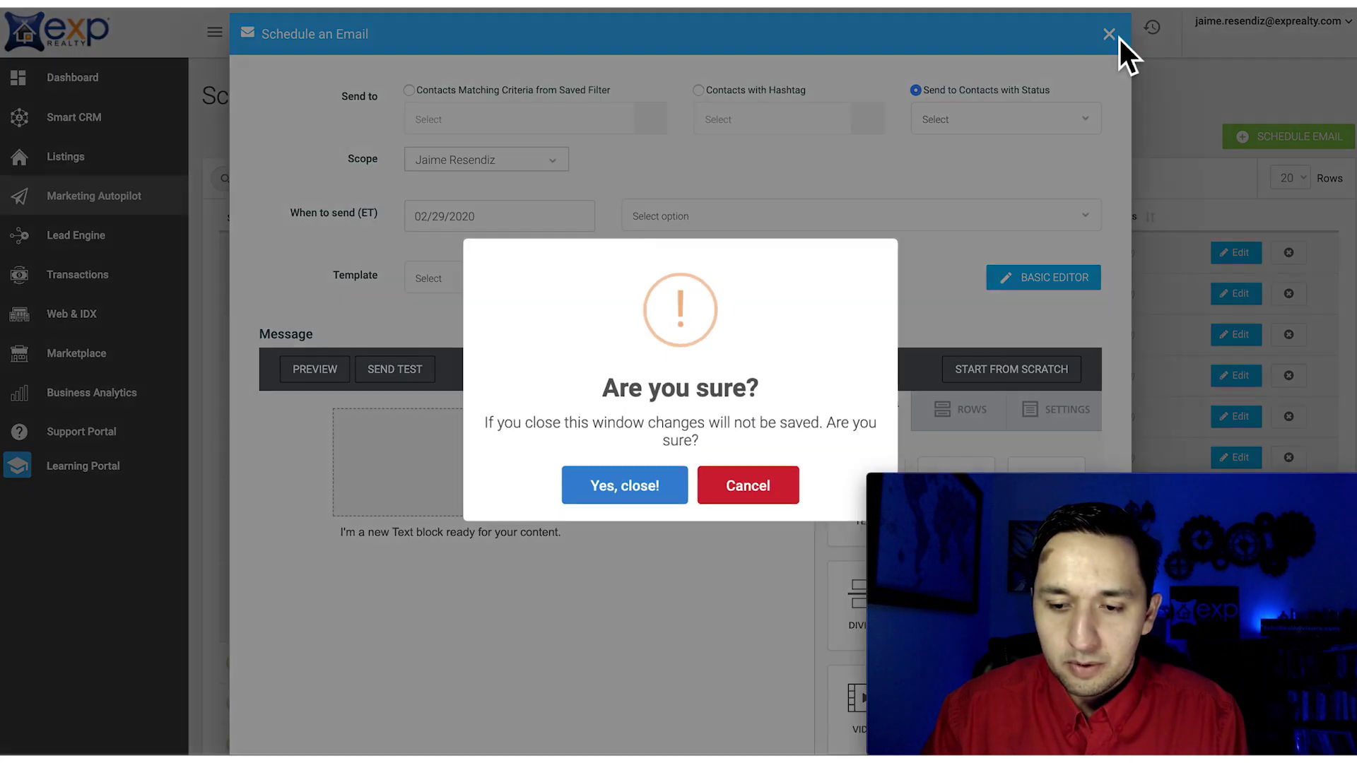
left_click(626, 488)
left_click(113, 205)
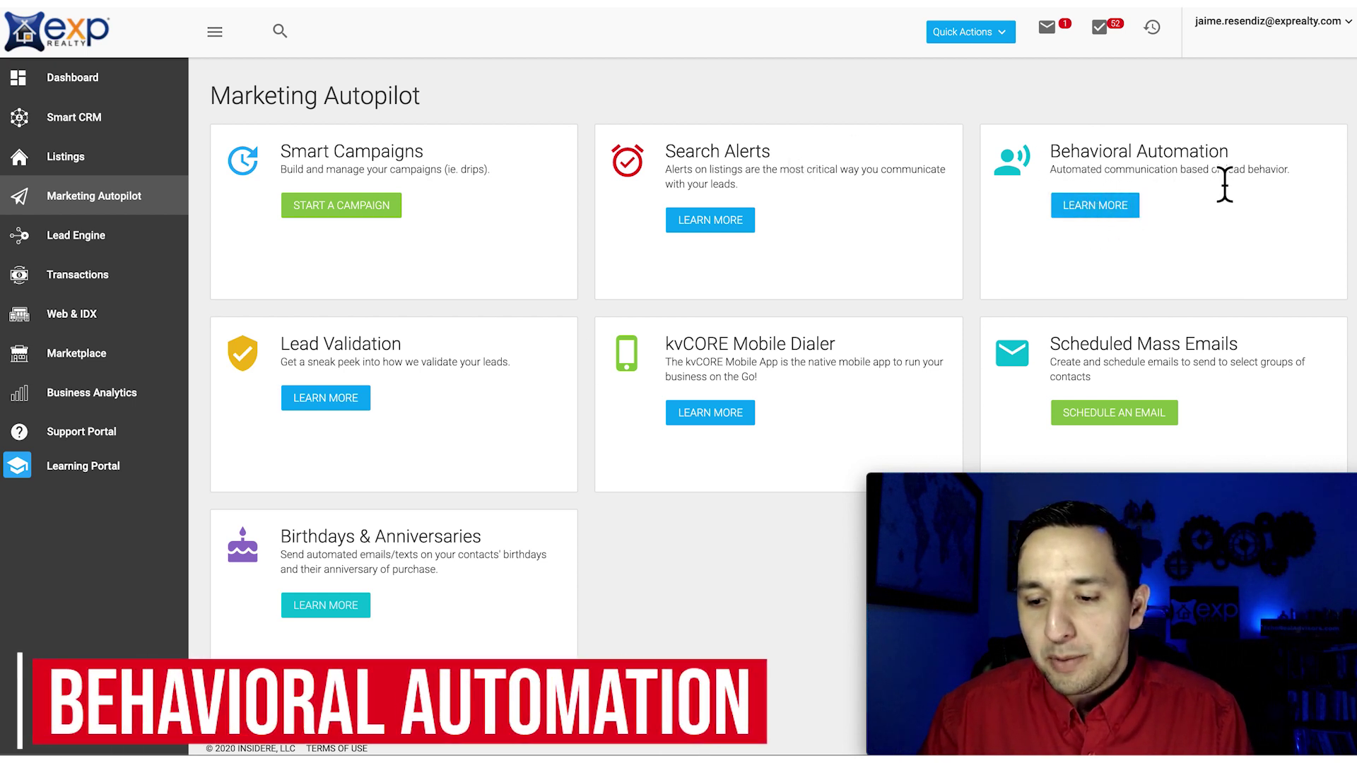
Step: Open Behavioral Automation settings and scroll down to the six tracked lead behaviors with agent alerts
left_click(1106, 205)
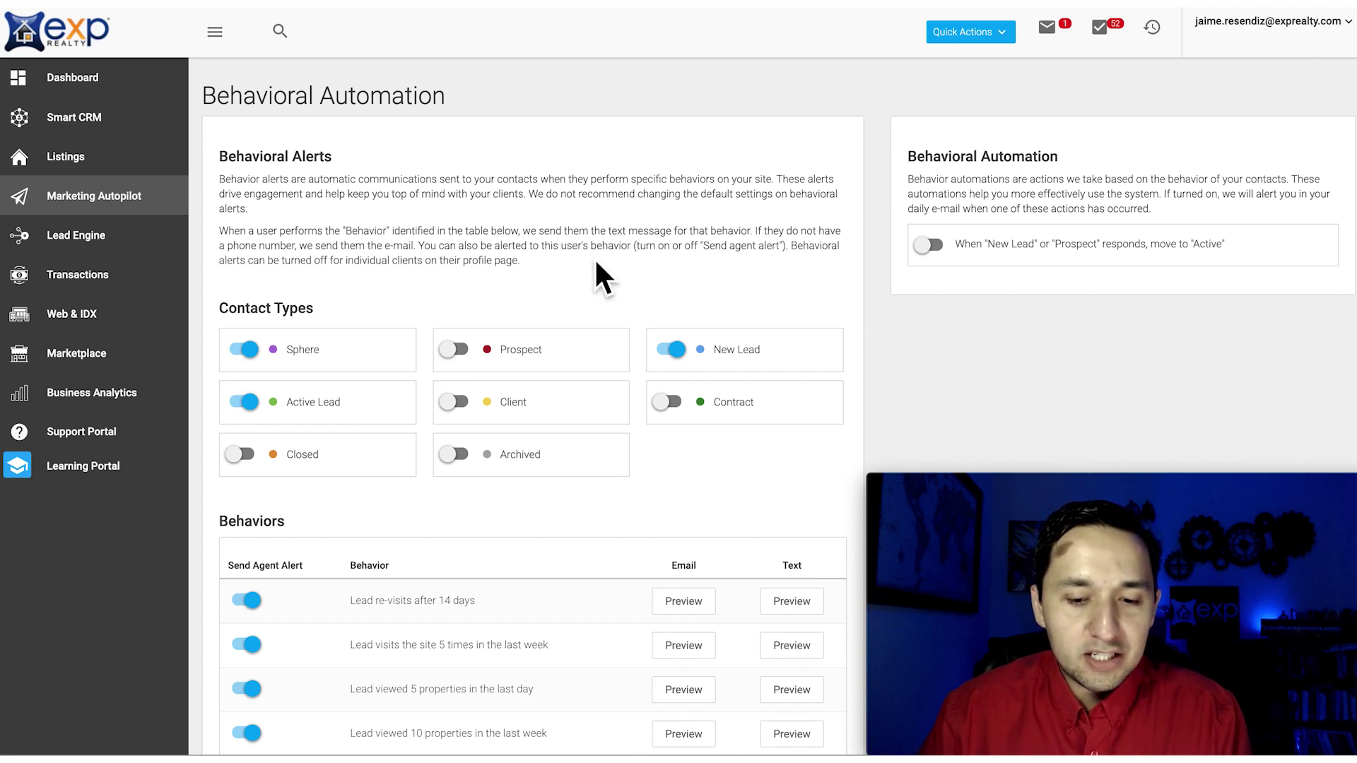
scroll(597, 263, "down", 1)
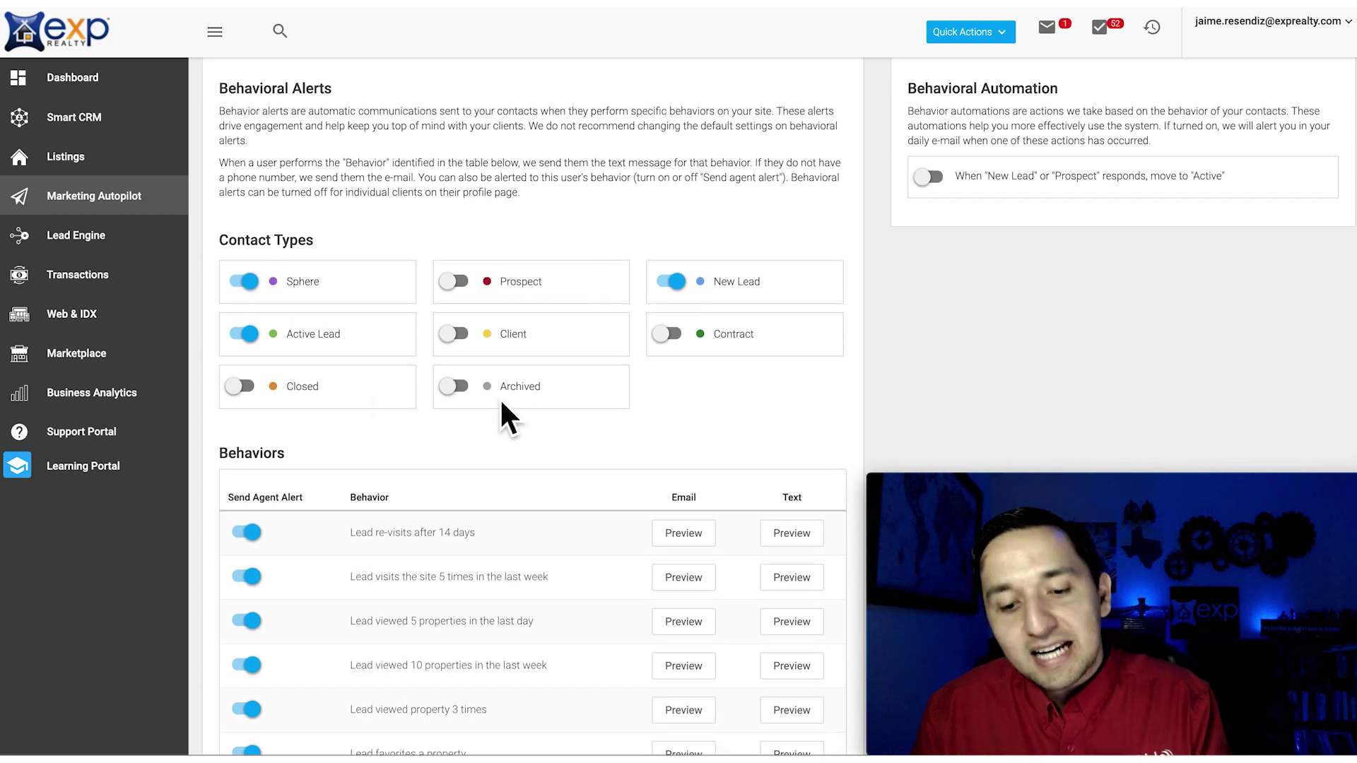
scroll(648, 356, "down", 3)
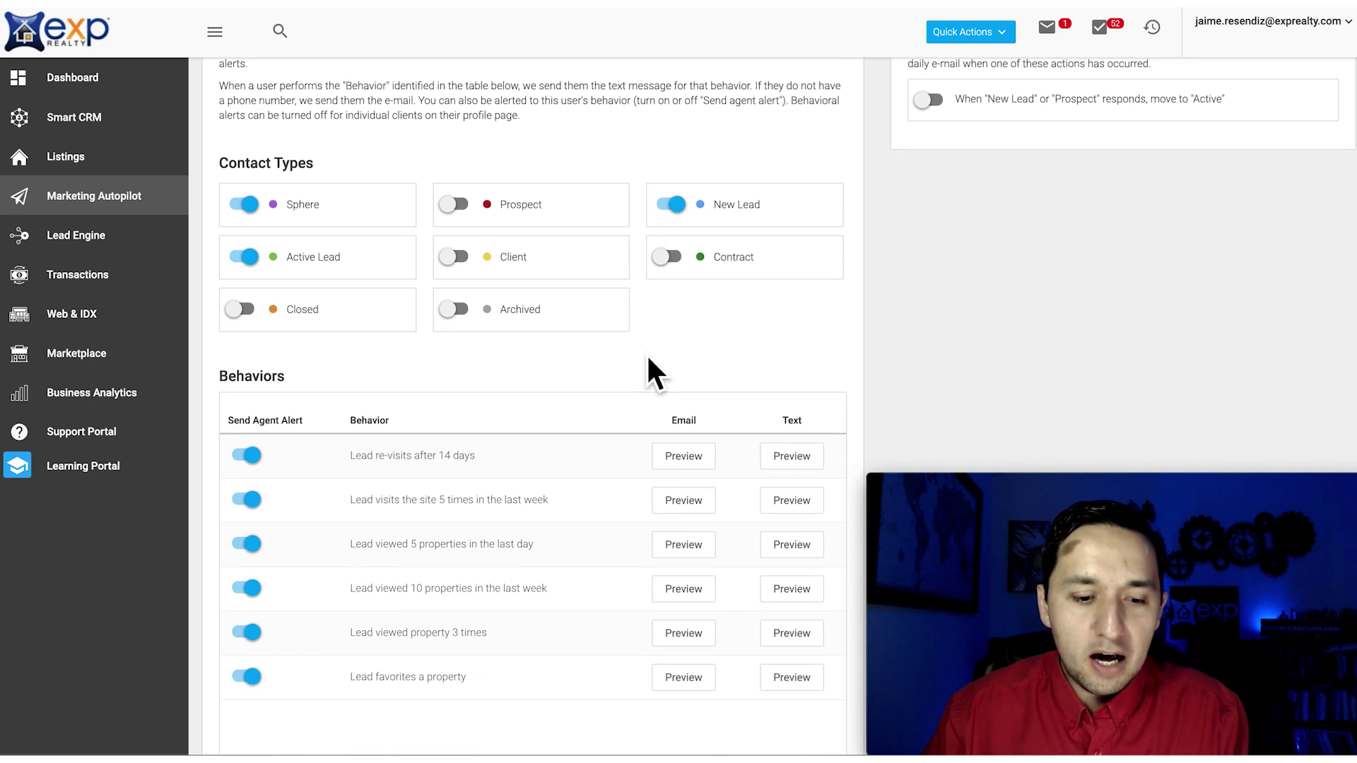
scroll(578, 288, "up", 4)
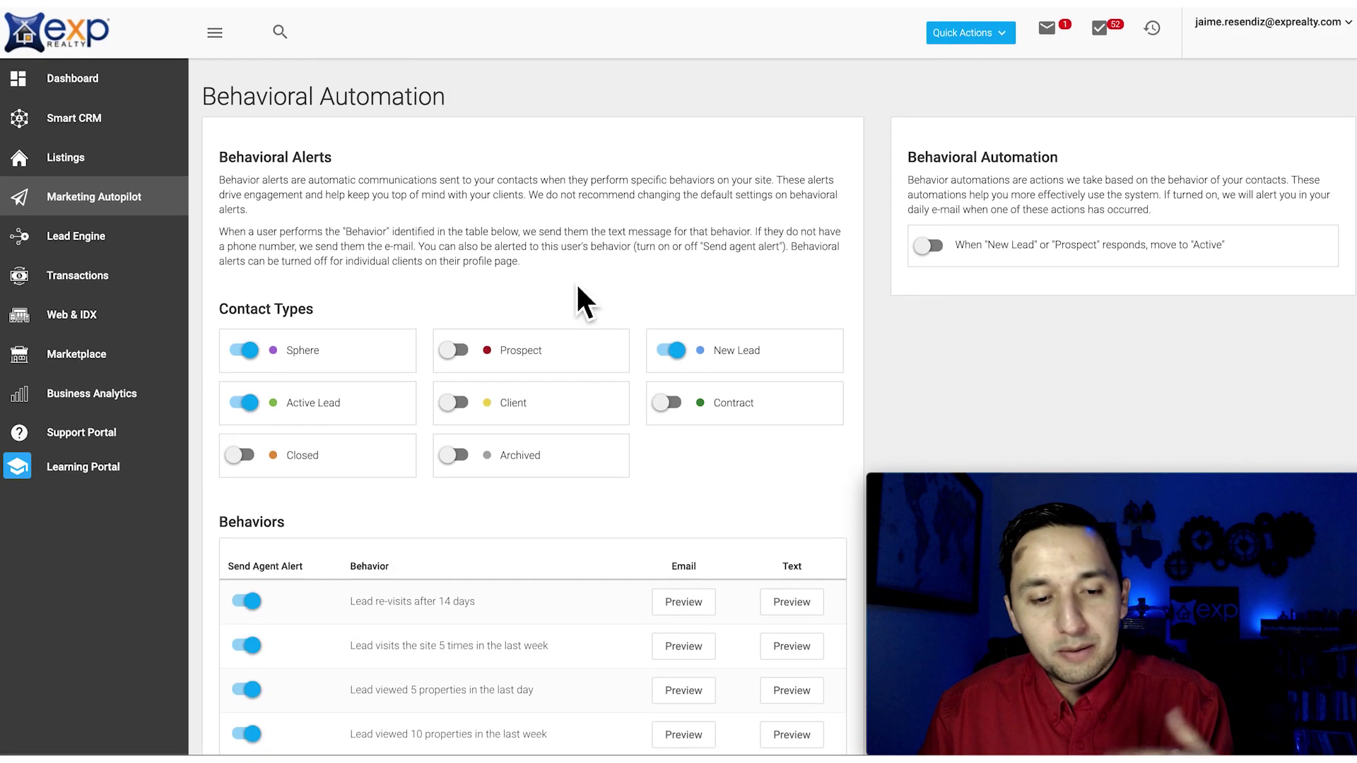
scroll(577, 288, "down", 4)
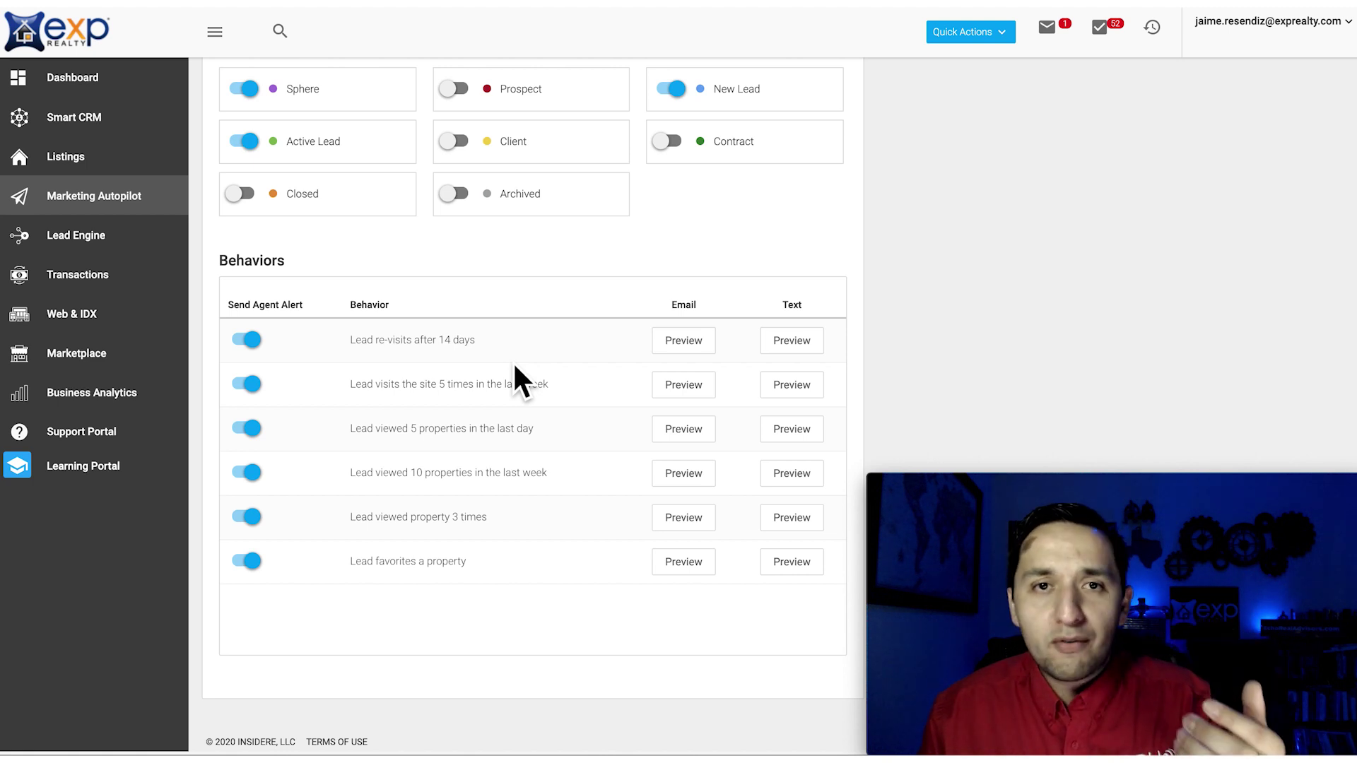
left_click(678, 345)
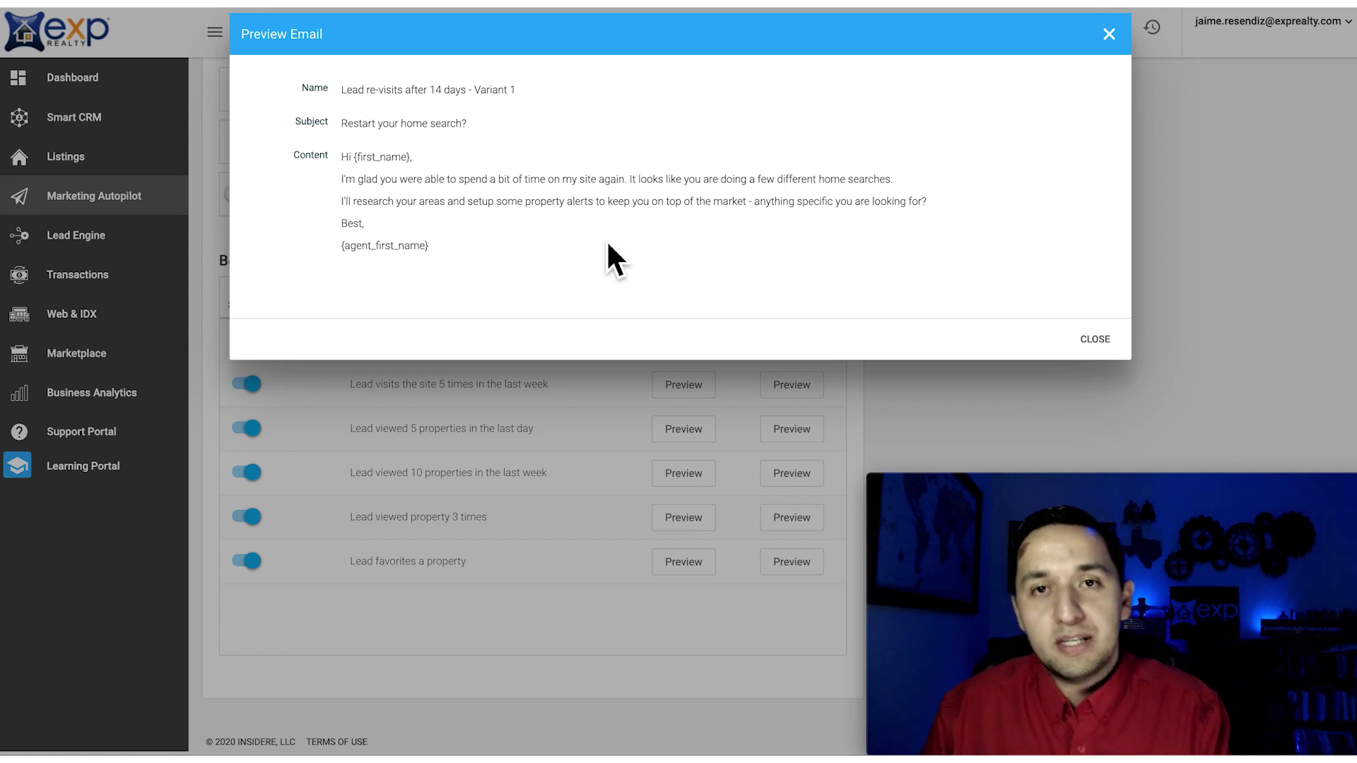
left_click(1109, 35)
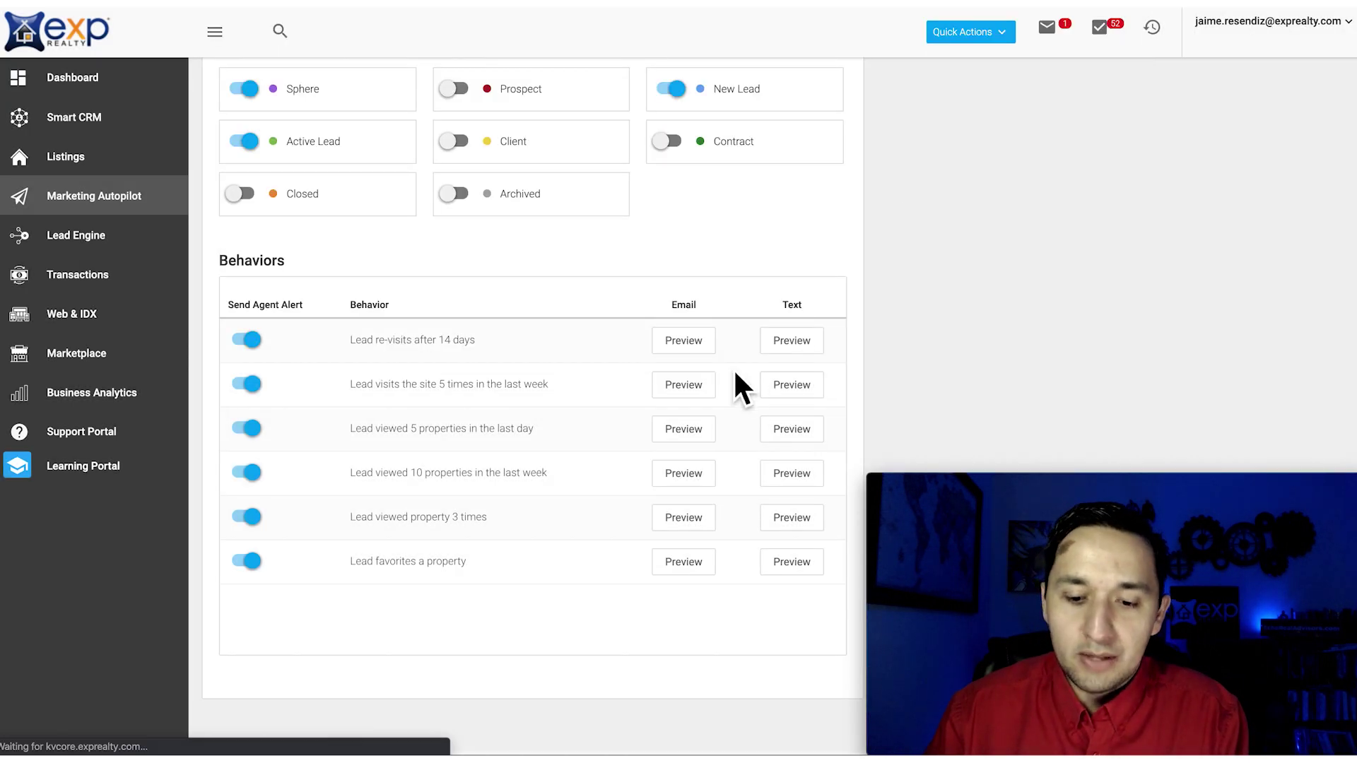
left_click(791, 344)
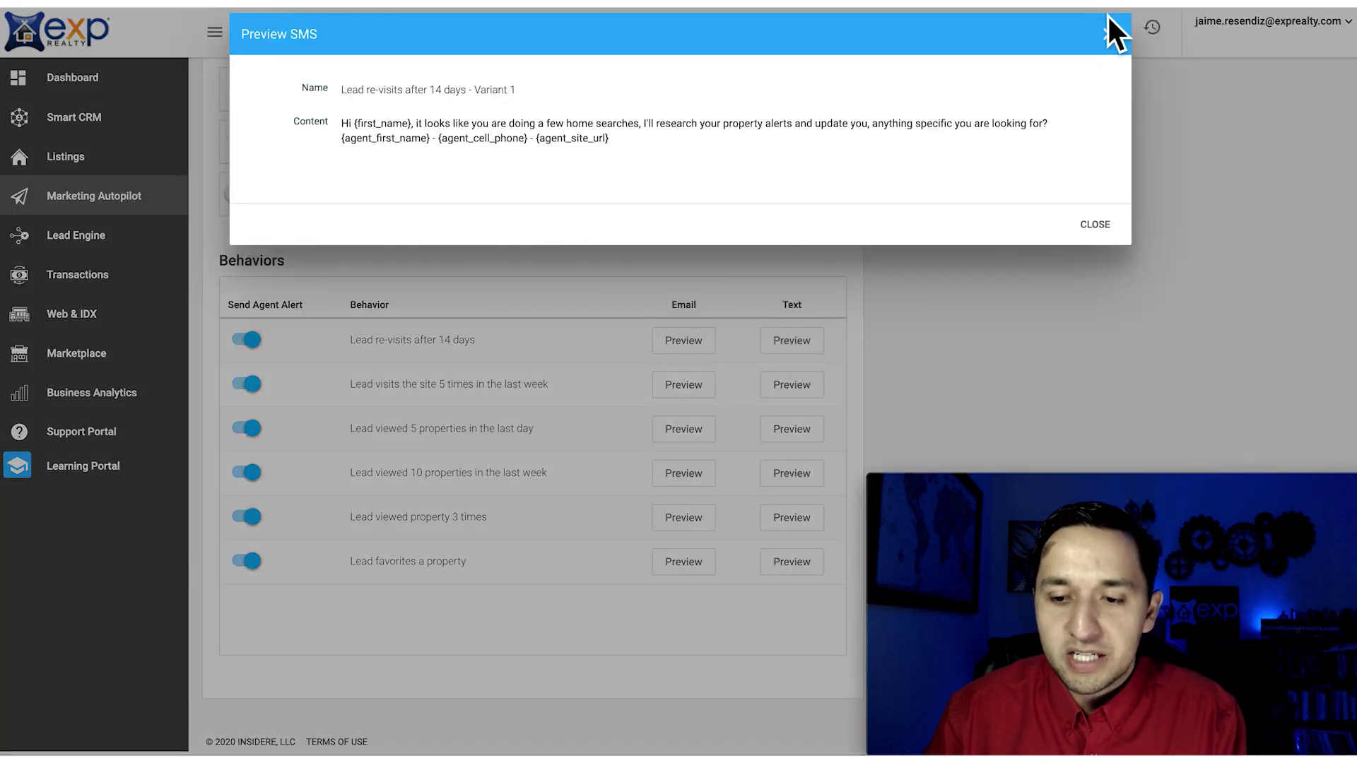
left_click(1109, 35)
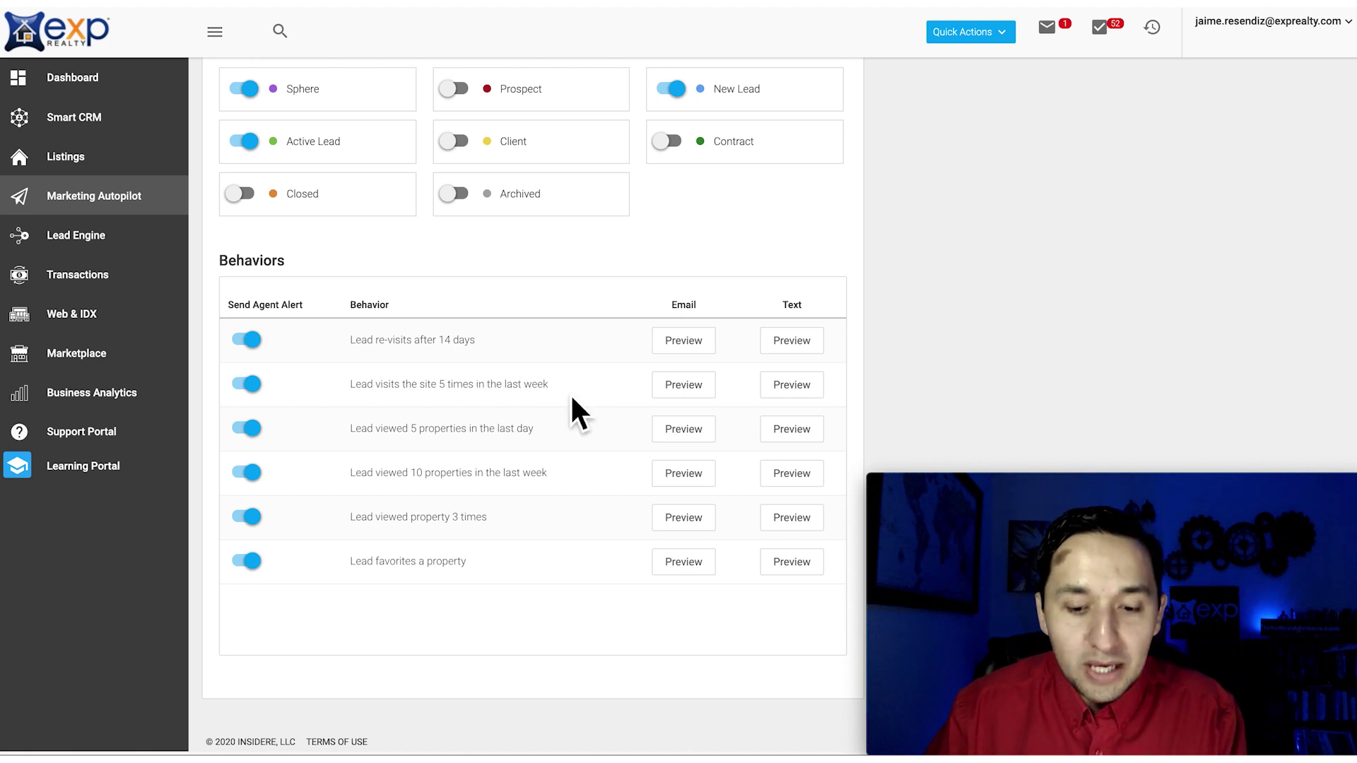
left_click(791, 387)
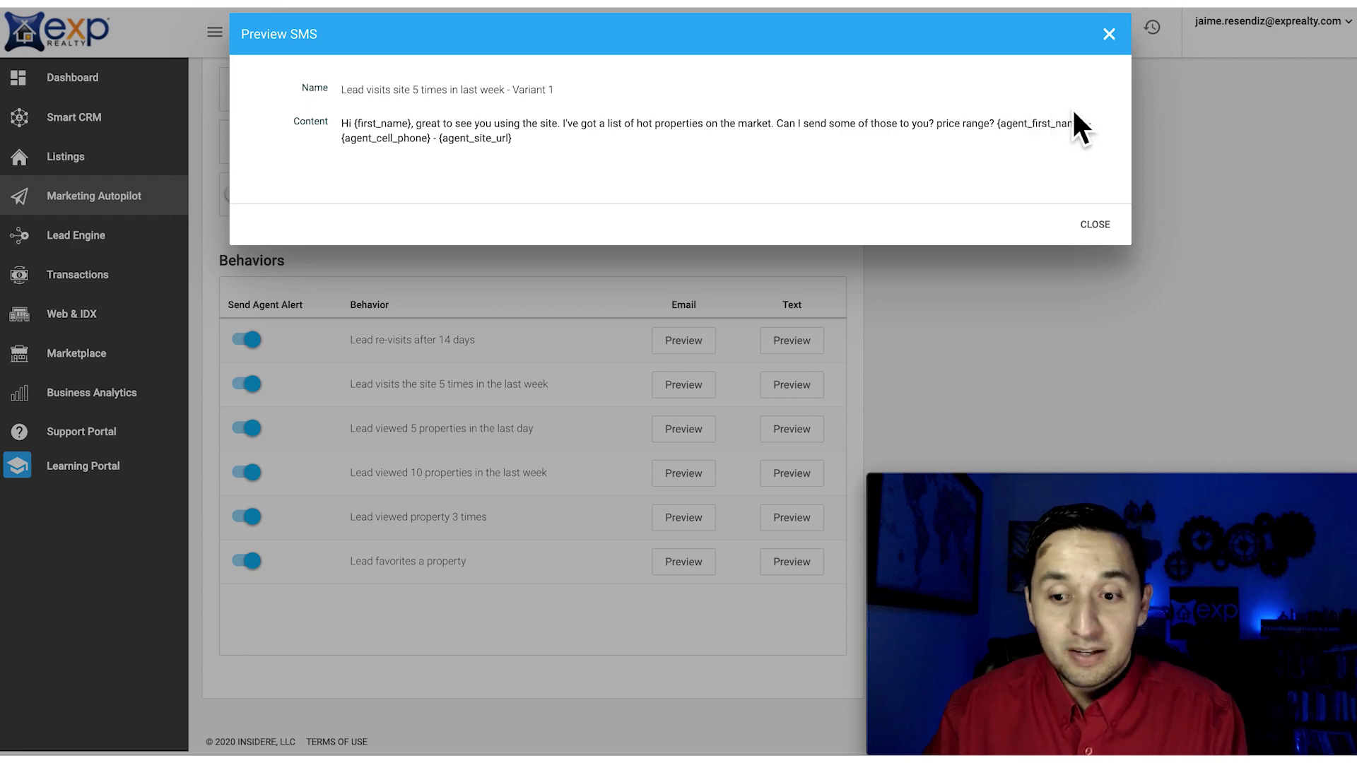
left_click(1108, 35)
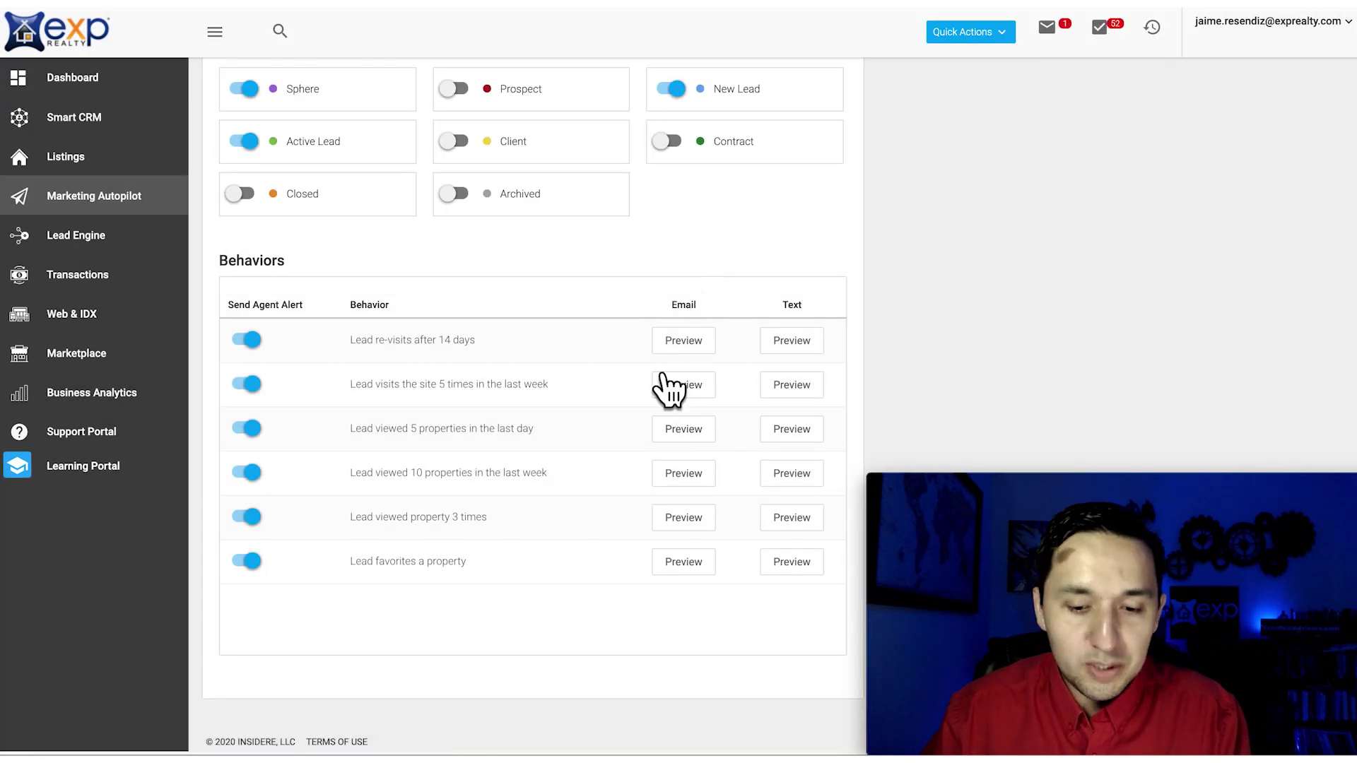
scroll(506, 445, "up", 4)
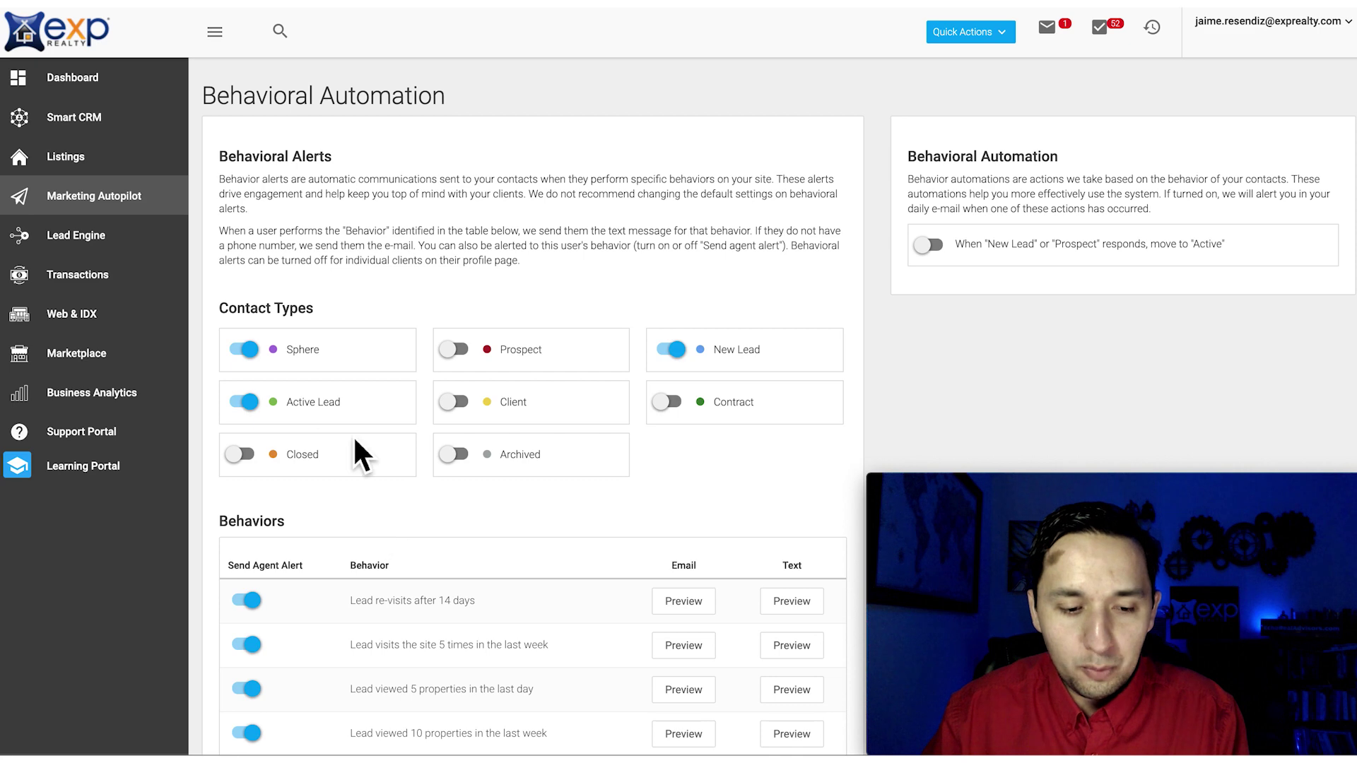
scroll(549, 437, "down", 4)
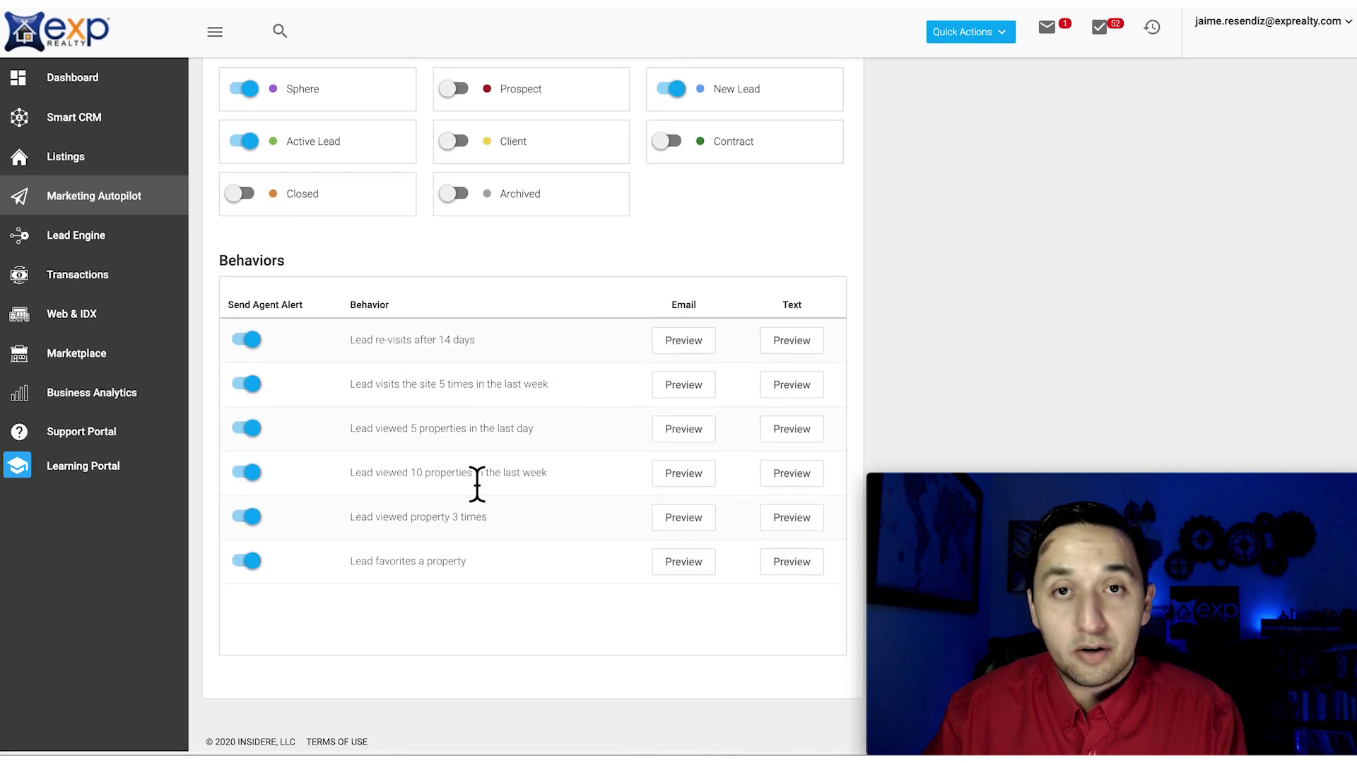
scroll(579, 585, "up", 4)
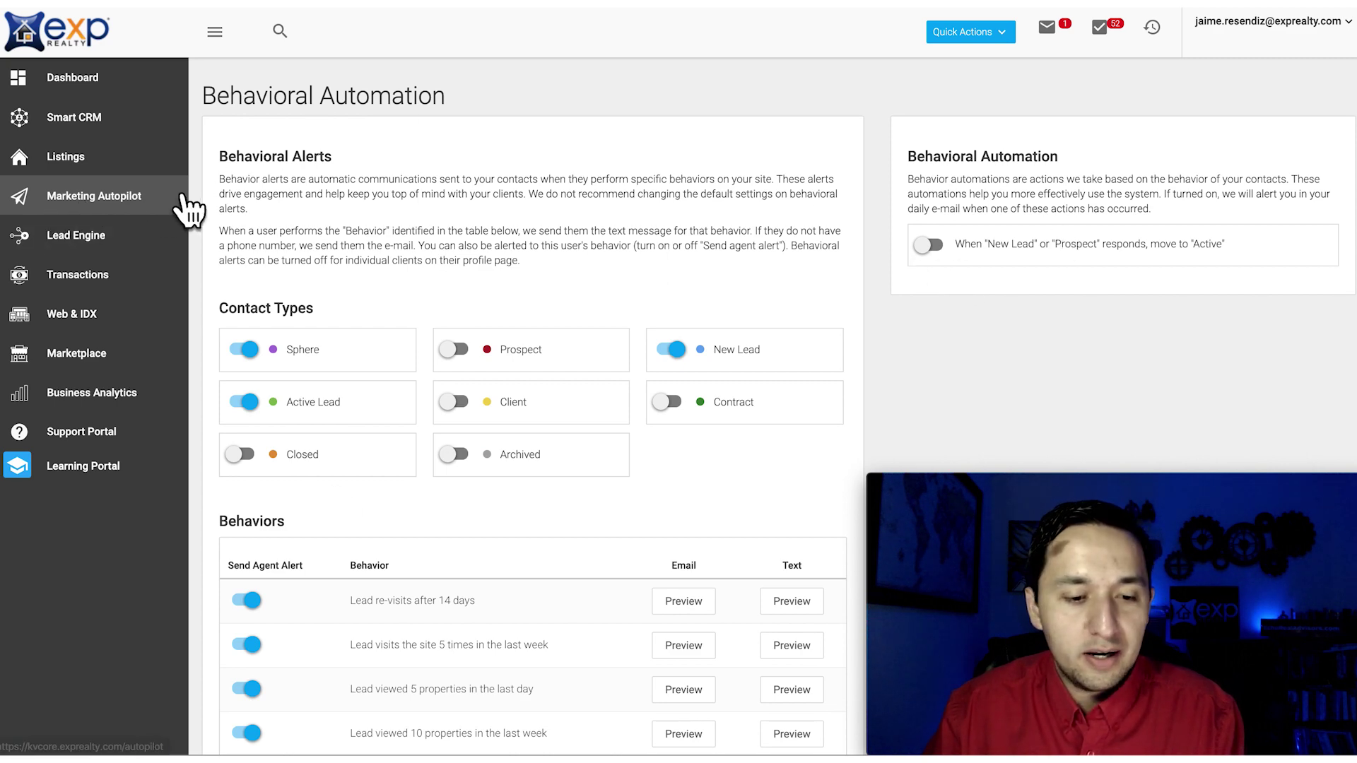
Step: Return to Marketing Autopilot, view Lead Validation details, then open the Birthdays & Anniversaries settings
left_click(99, 202)
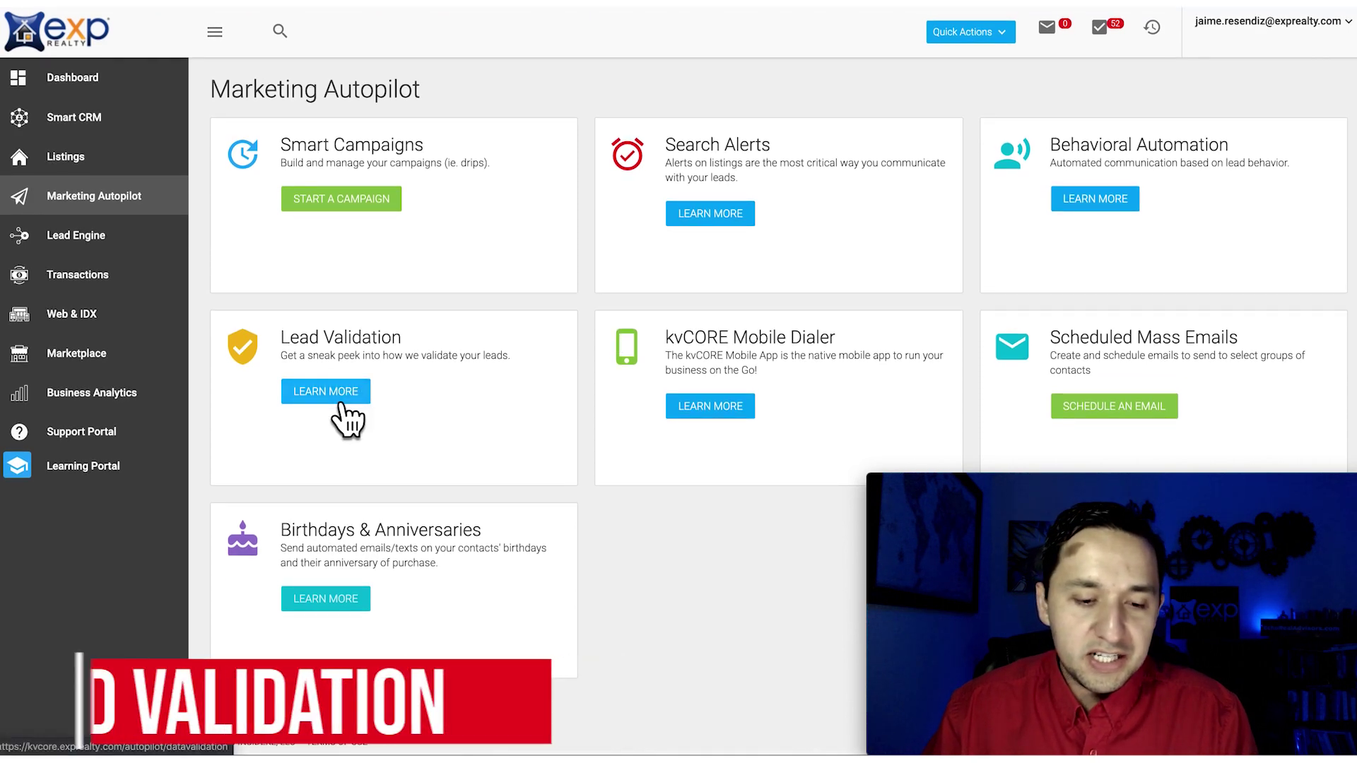
left_click(342, 404)
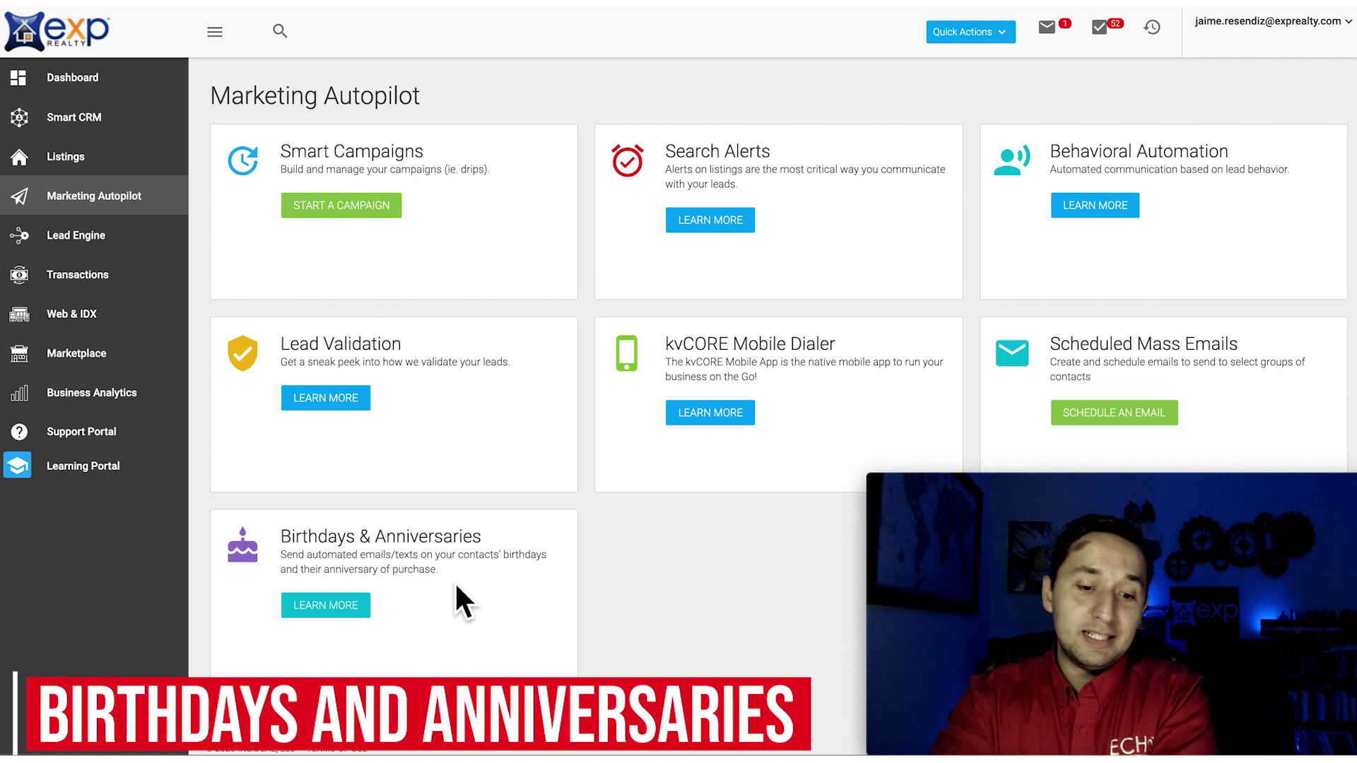
left_click(326, 606)
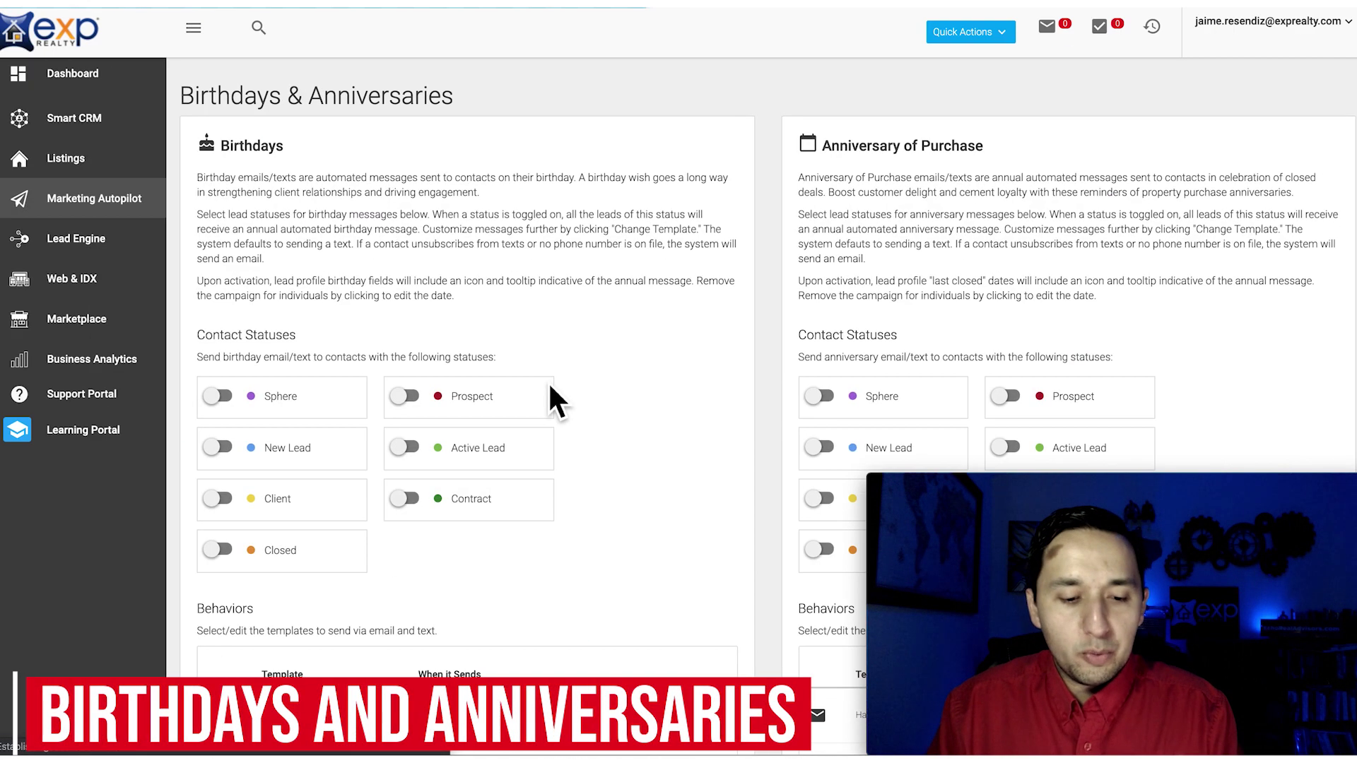
Step: Skim the Birthdays & Anniversaries page, step back to the overview, and reopen those settings
scroll(900, 134, "down", 3)
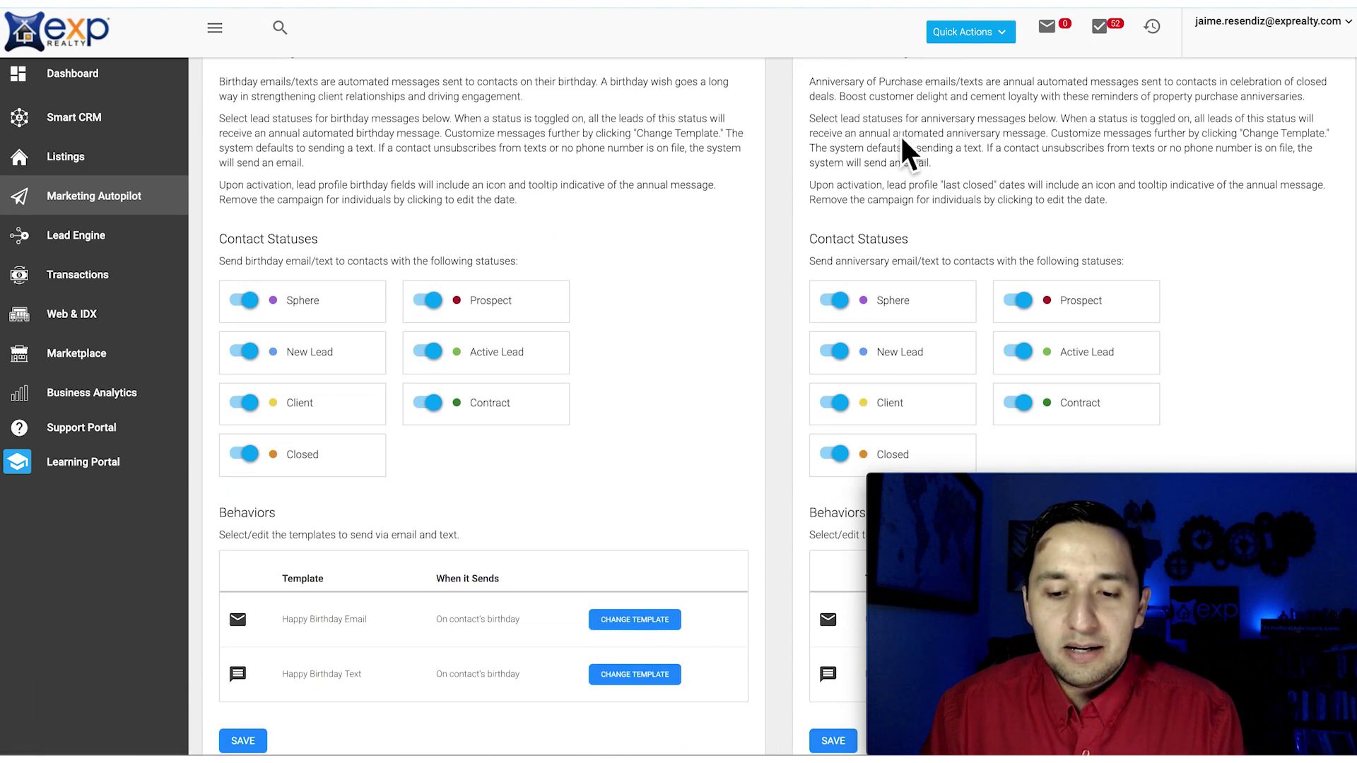
scroll(595, 476, "up", 3)
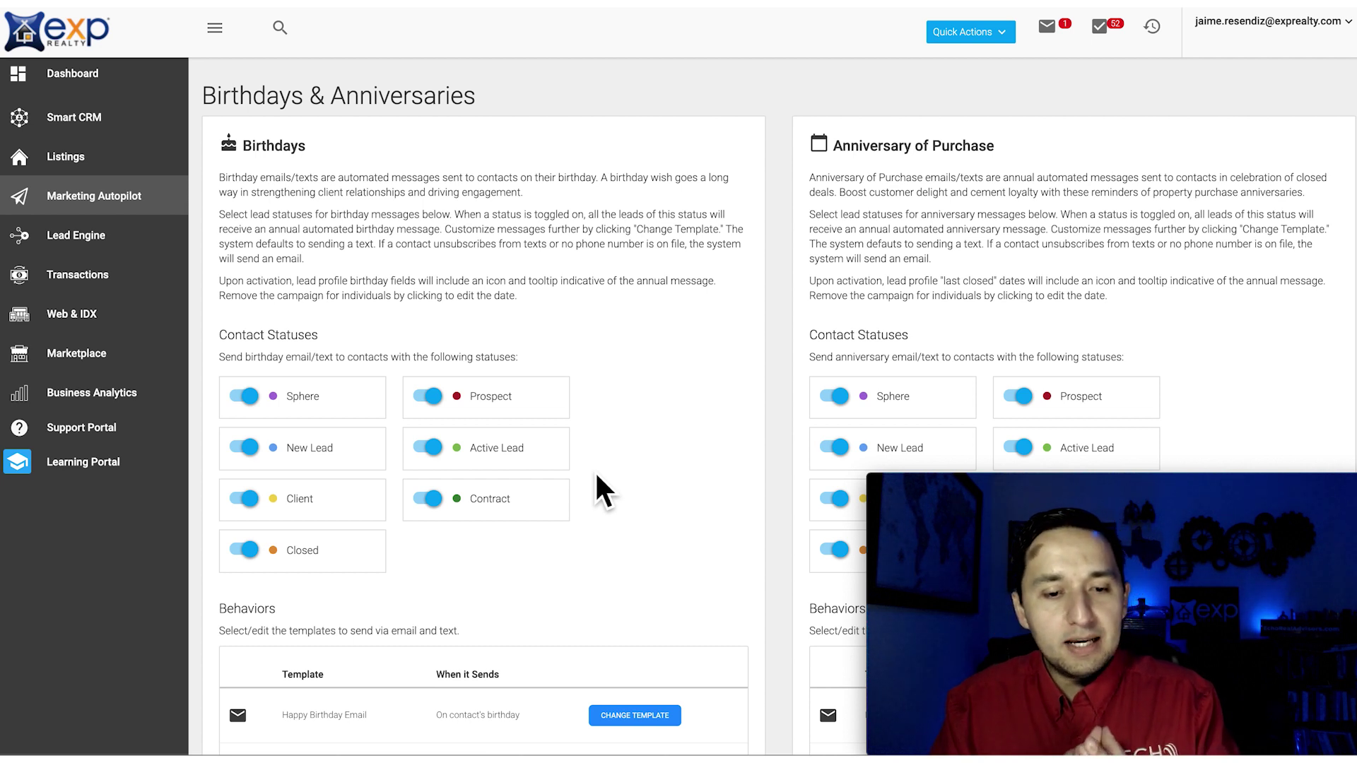
left_click(94, 196)
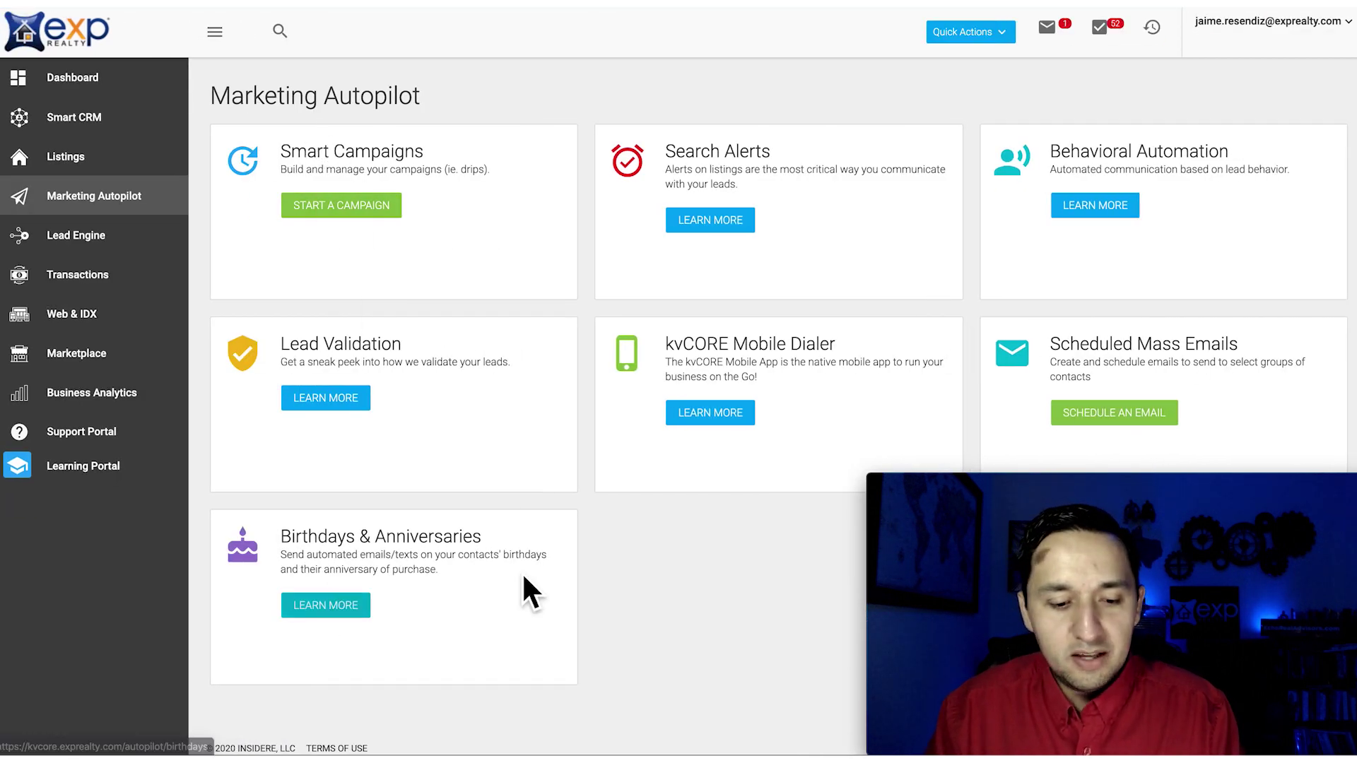
left_click(322, 606)
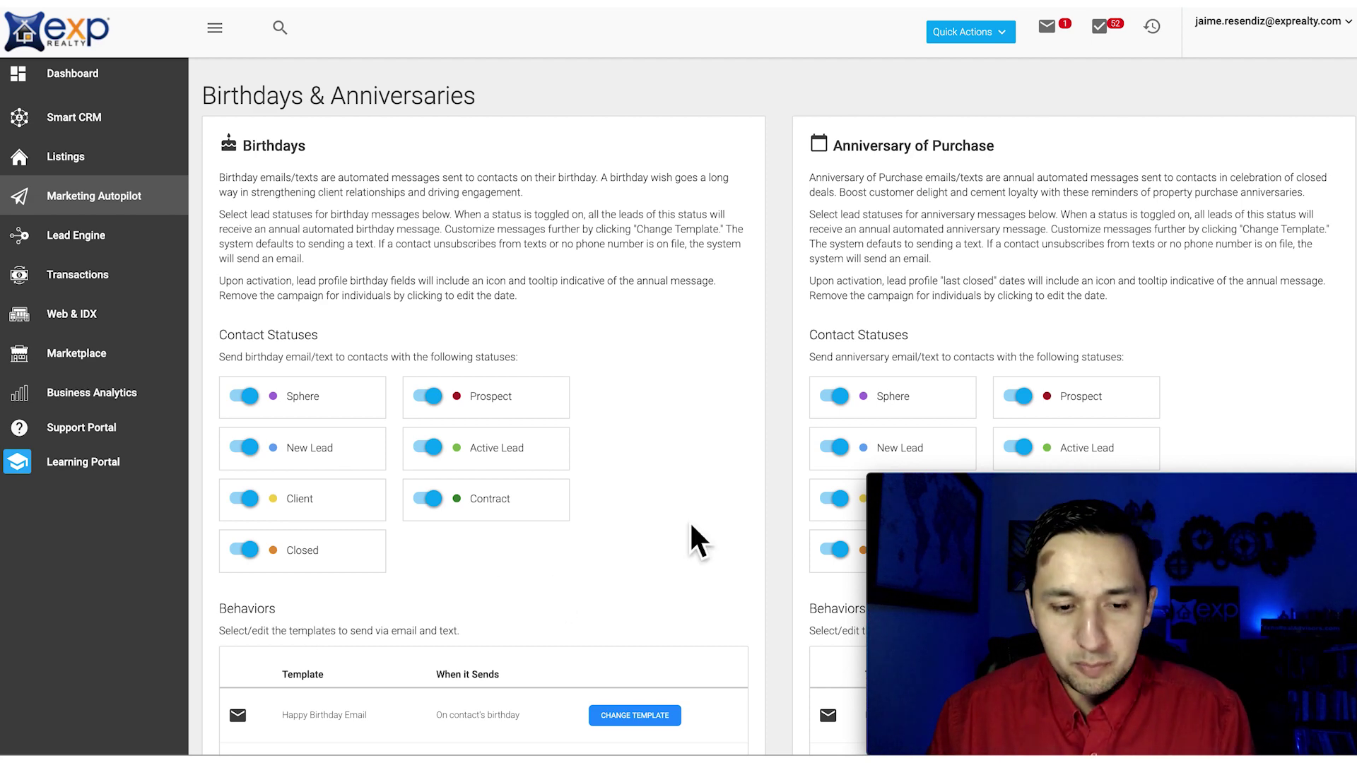
Step: Scroll down to the templates and open the Add SMS template form, closing it unsaved
scroll(523, 282, "down", 2)
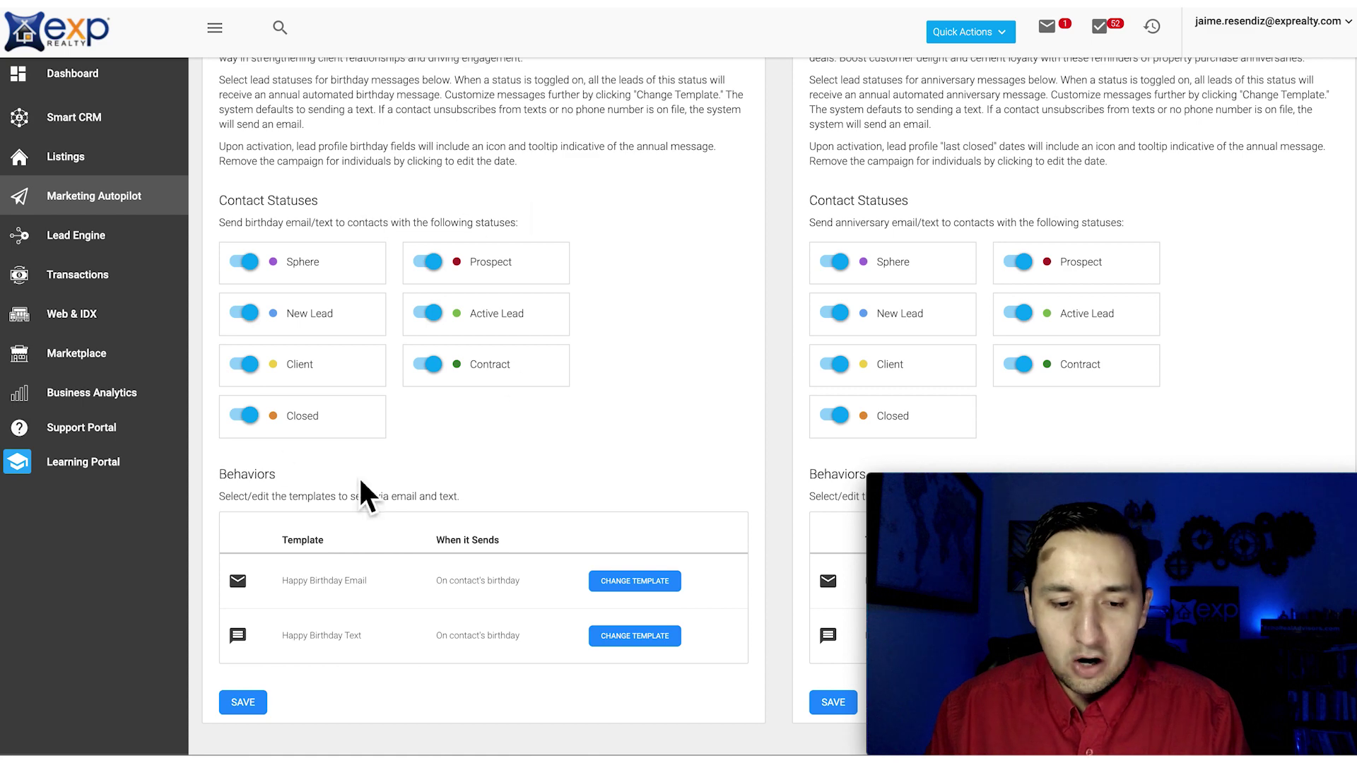
scroll(648, 203, "down", 1)
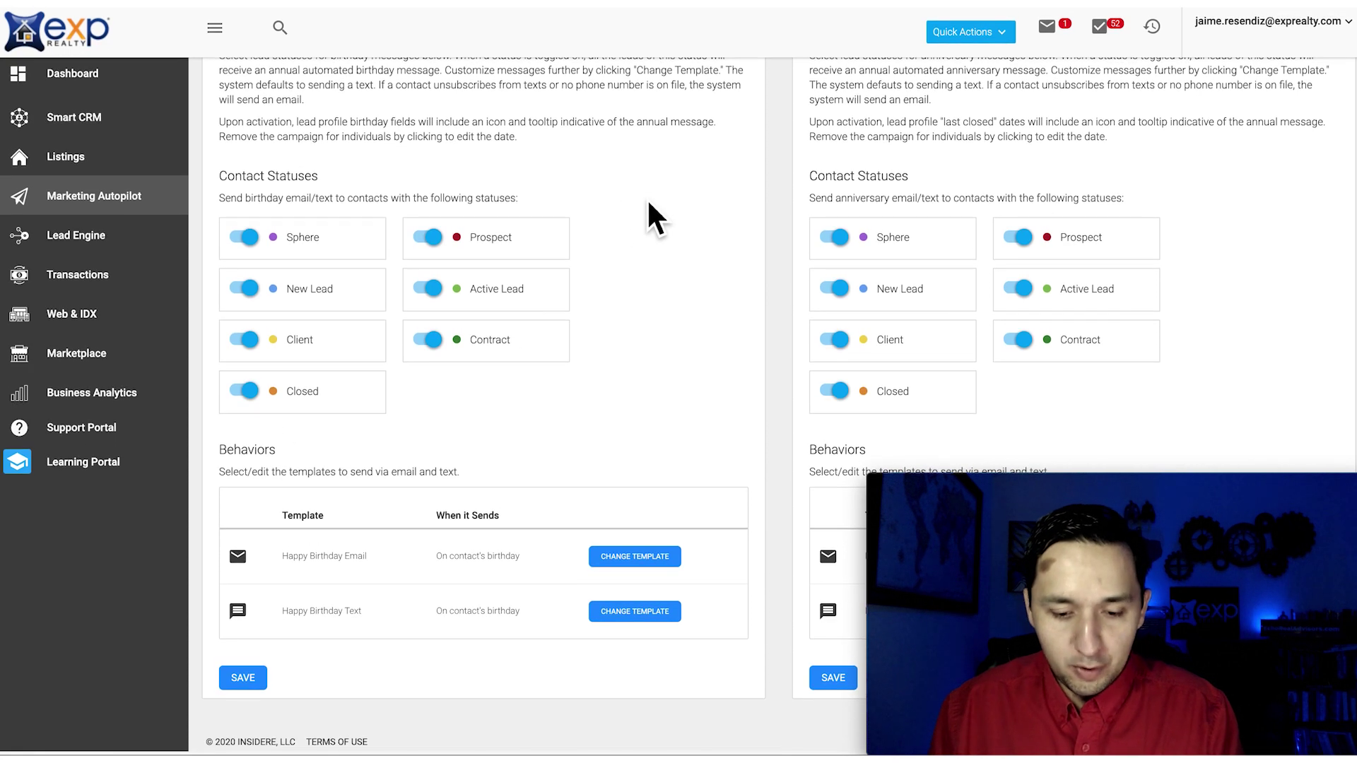
left_click(635, 612)
left_click(1105, 33)
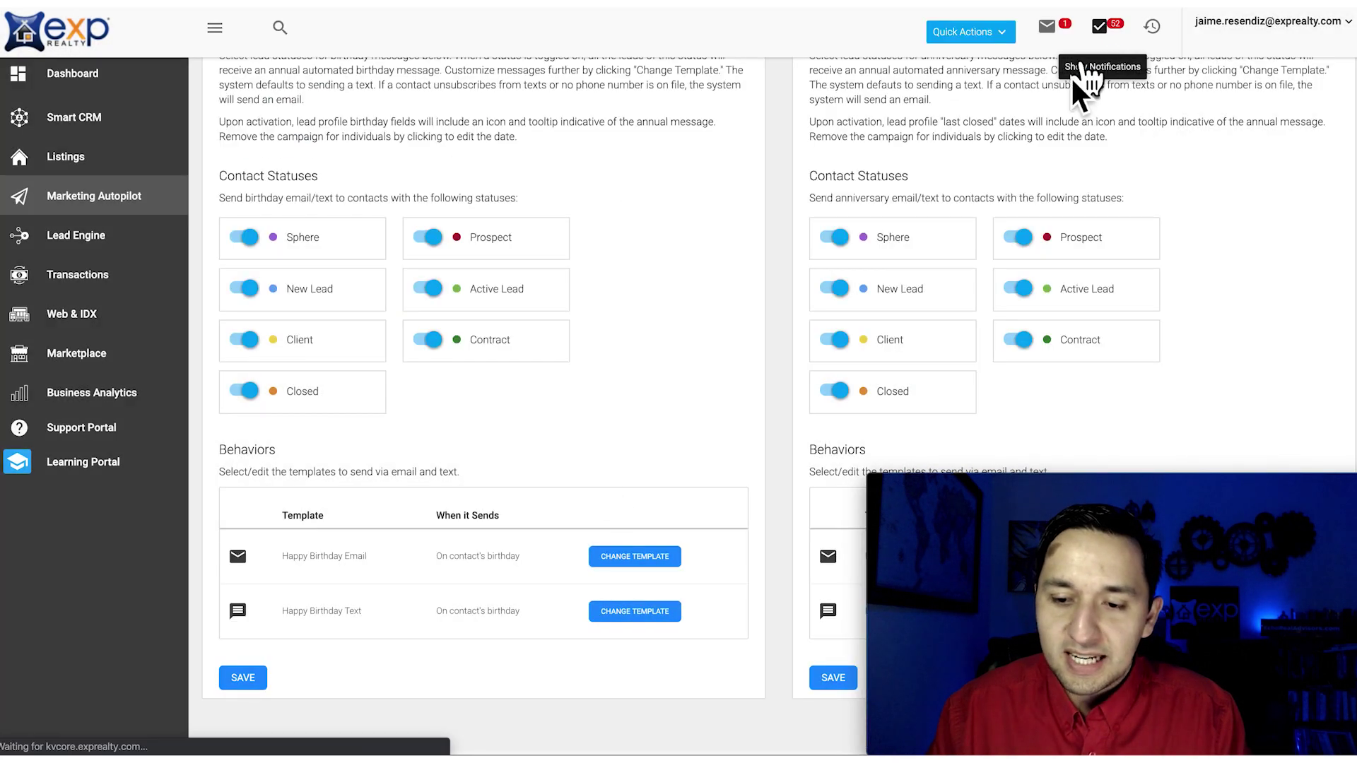
Step: Review the birthday and anniversary status toggles again, then return to the Marketing Autopilot overview
scroll(494, 423, "up", 3)
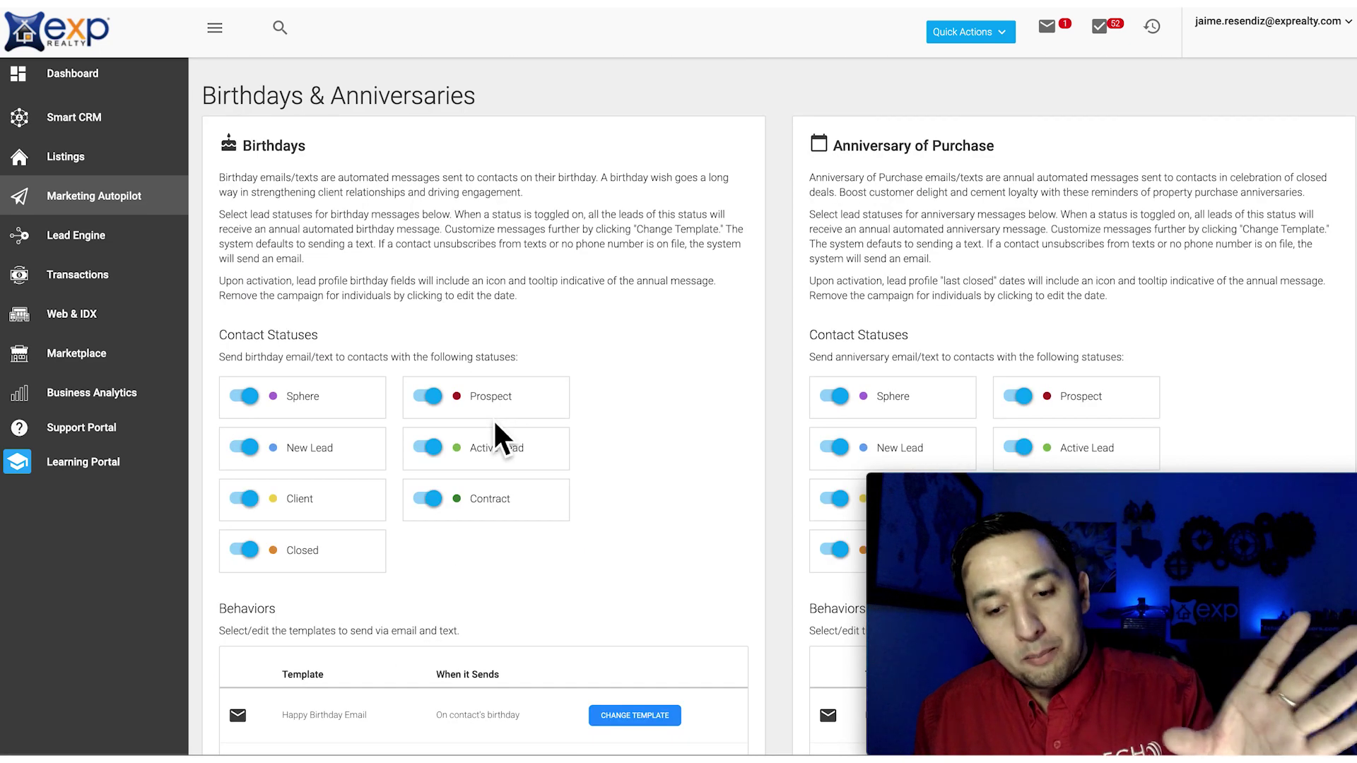
scroll(493, 418, "down", 3)
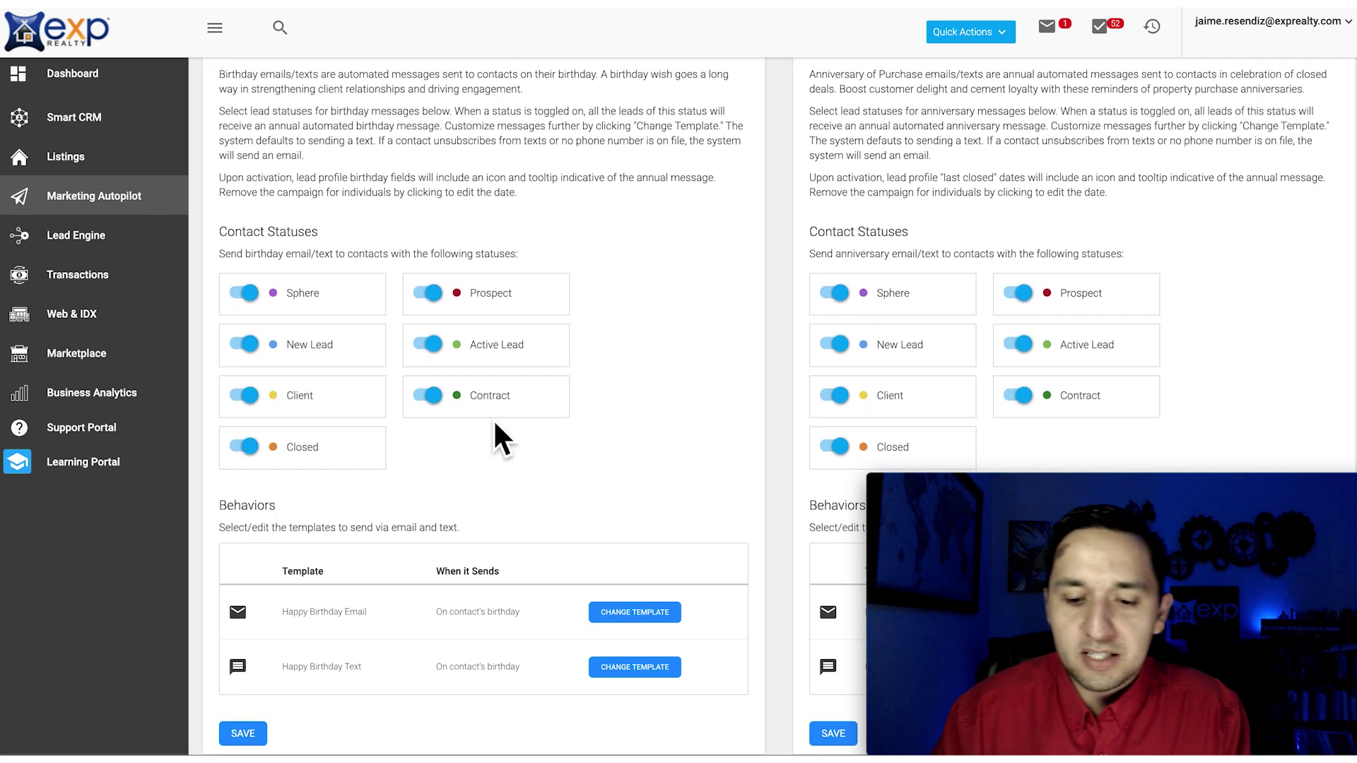
scroll(493, 418, "up", 3)
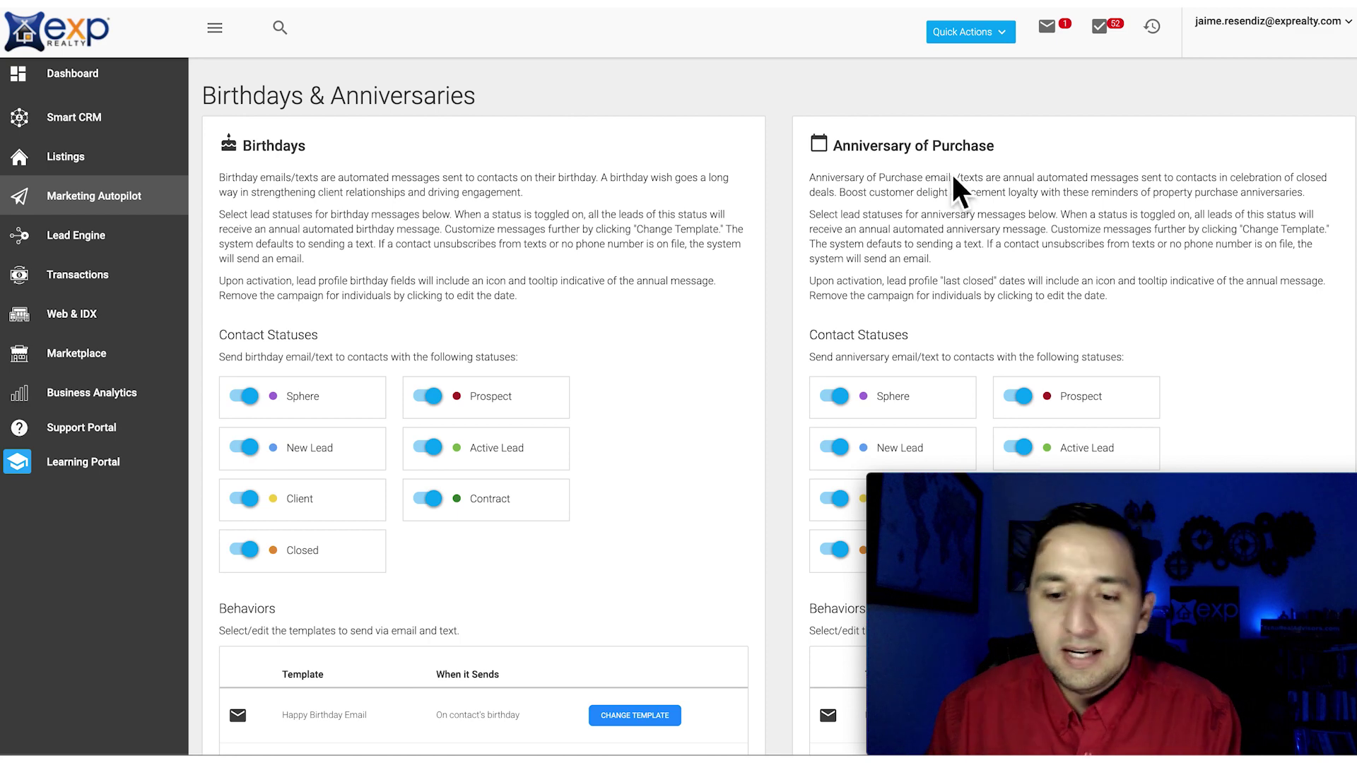
scroll(811, 205, "down", 3)
scroll(495, 458, "up", 3)
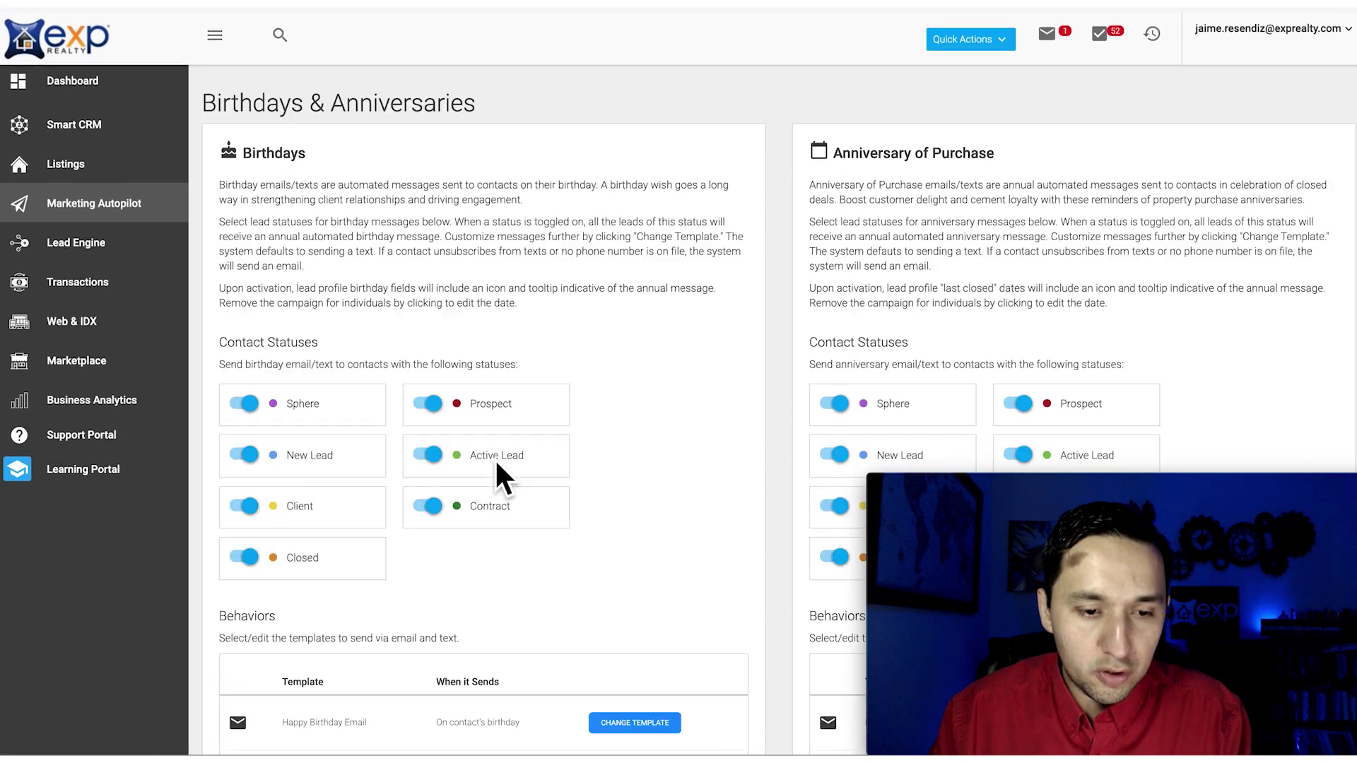
left_click(141, 195)
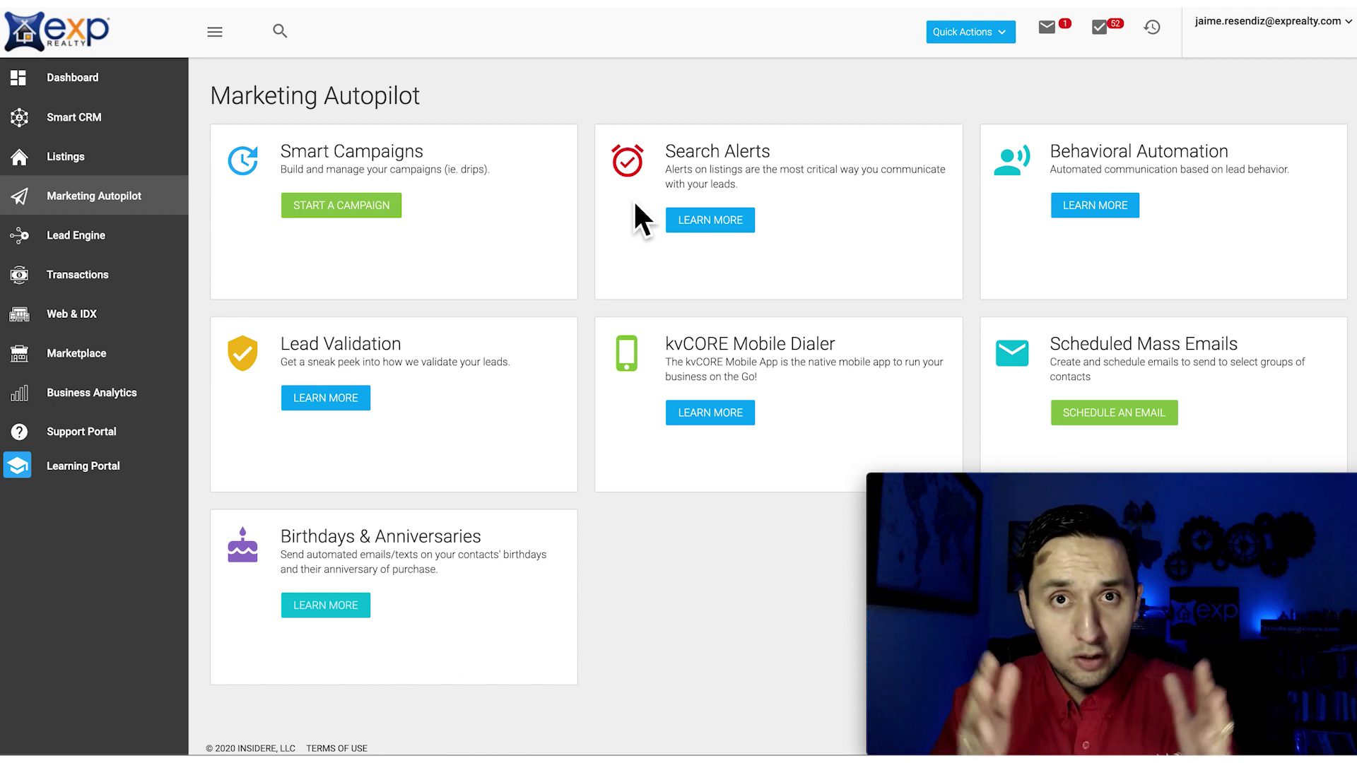
Step: Open the Lead Engine tools page and the landing page domain list
left_click(85, 251)
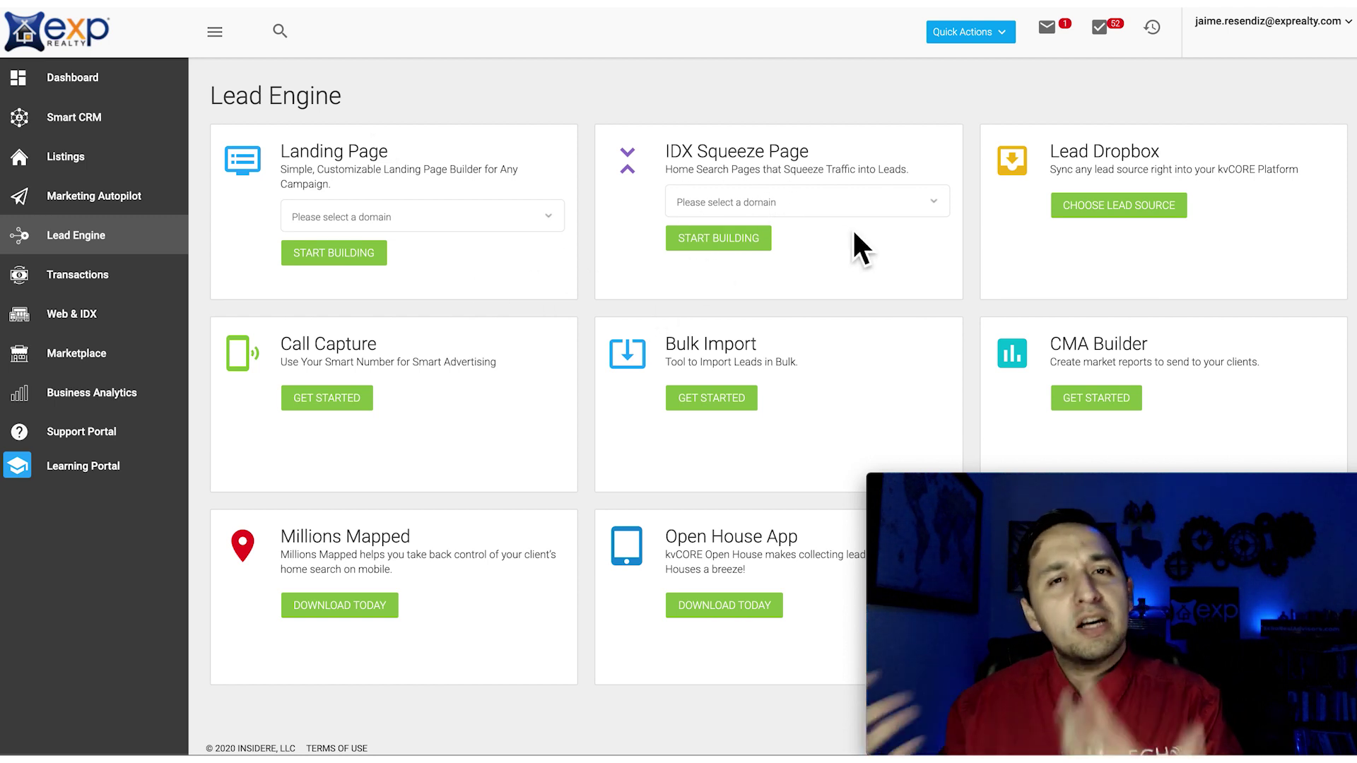
left_click(548, 217)
Step: Choose the agent's own domain and start building a new landing page
left_click(526, 245)
left_click(337, 253)
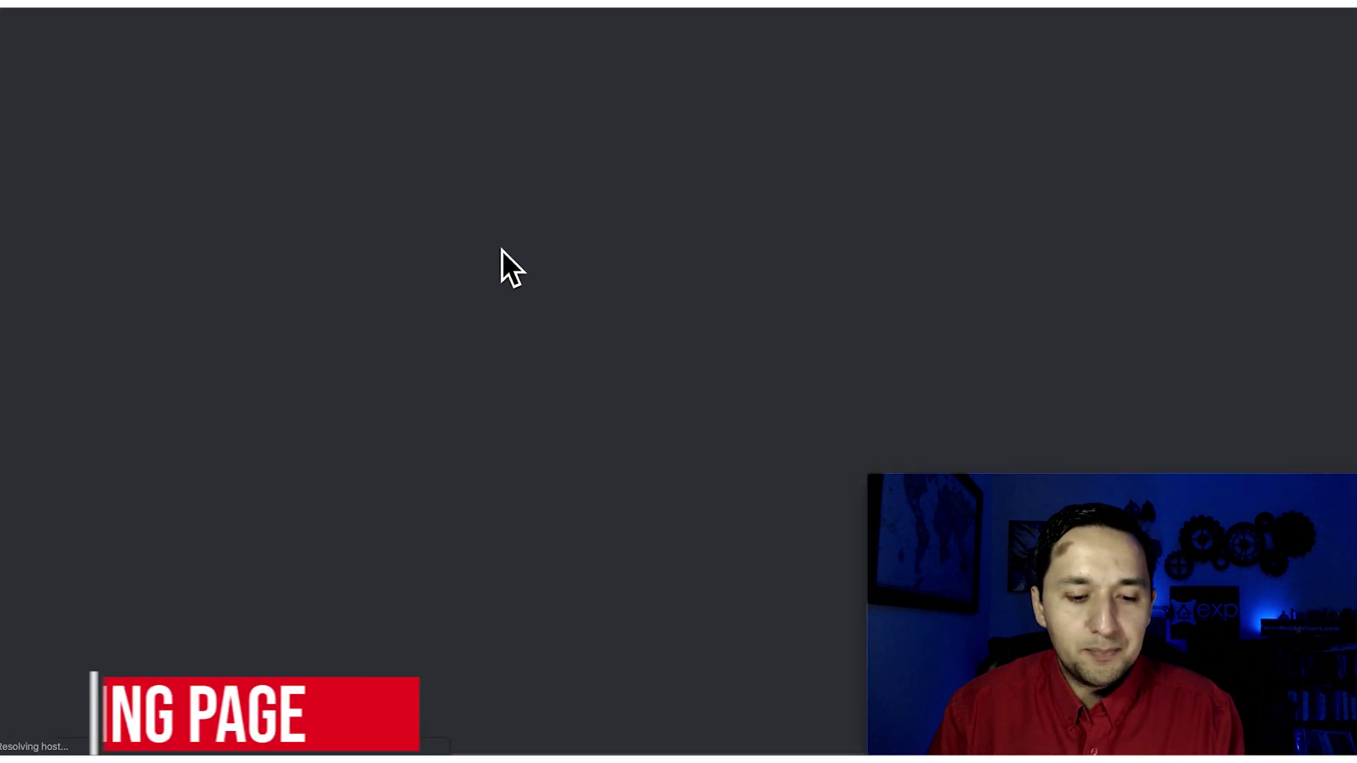
left_click(122, 37)
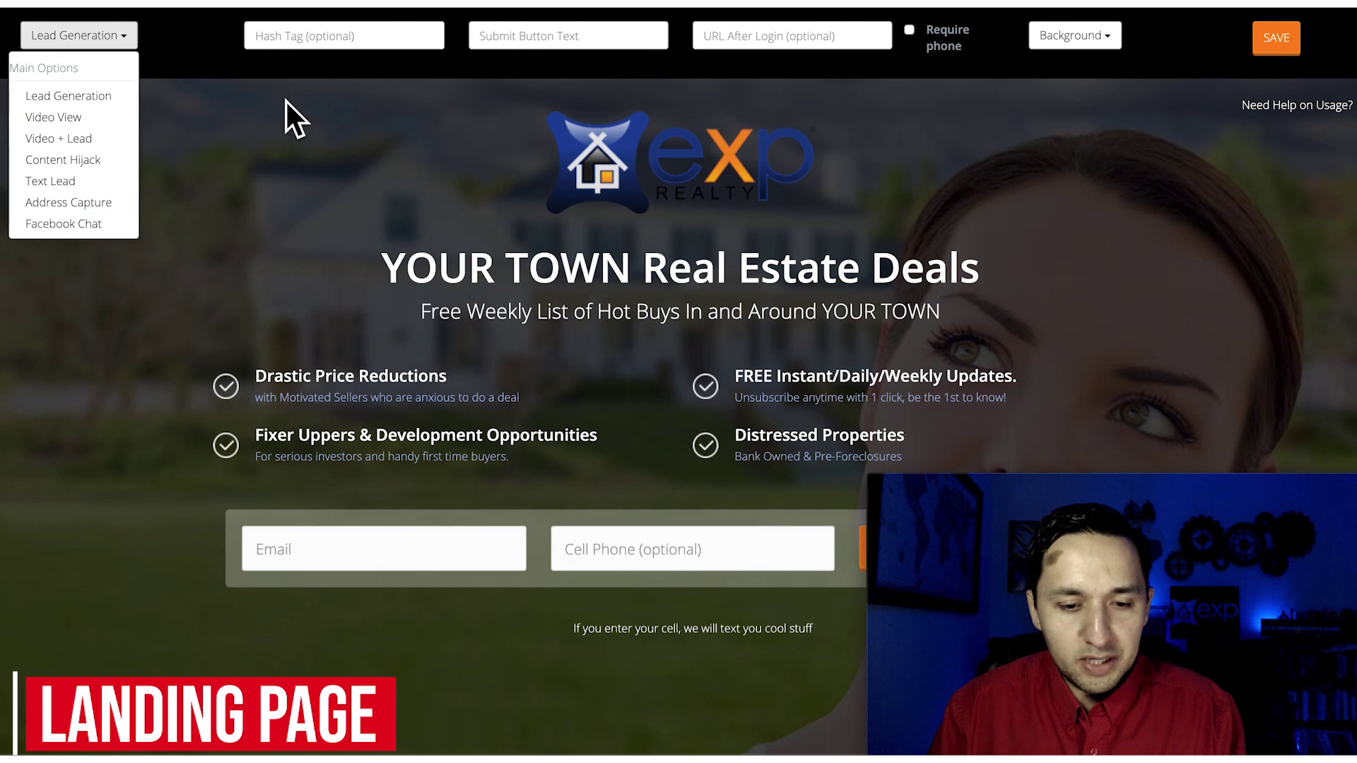
Step: Set the landing page headline to 'change', correcting typos along the way
left_click(396, 266)
type("af")
key("BackSpace")
type("chan")
key("BackSpace")
key("BackSpace")
key("BackSpace")
key("BackSpace")
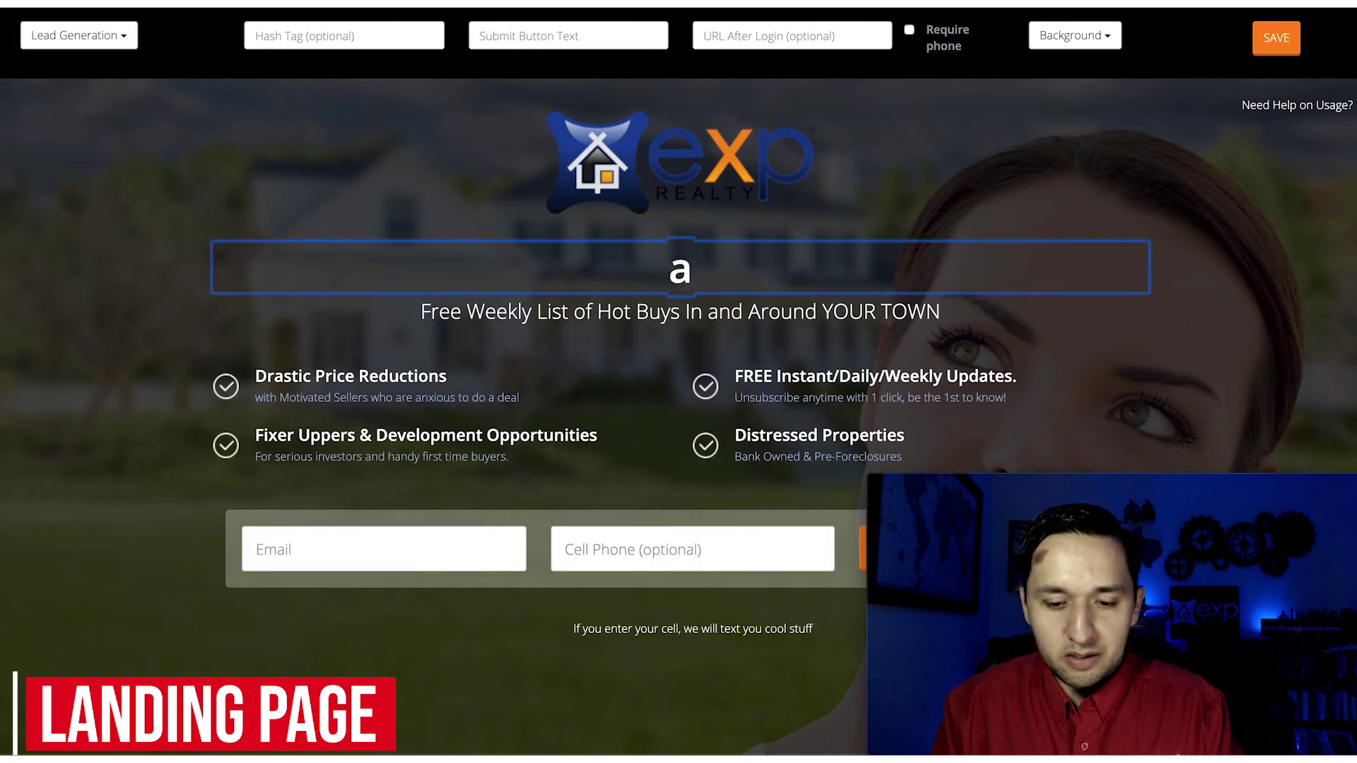
key("BackSpace")
type("chagne")
key("BackSpace")
key("BackSpace")
key("BackSpace")
type("nge")
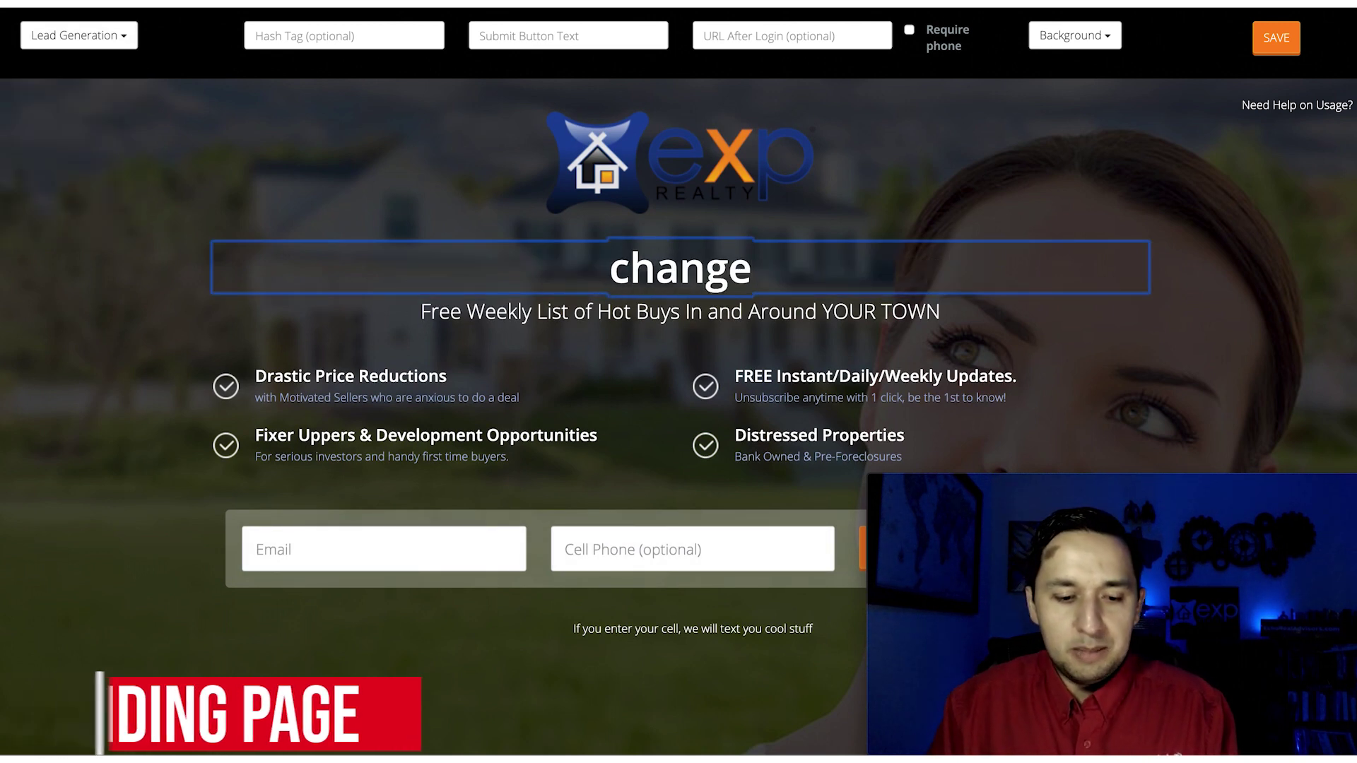
left_click(65, 478)
scroll(65, 478, "down", 5)
scroll(65, 477, "up", 5)
Step: Switch the page type through Video View and Text Lead to Address Capture, then open IDX Squeeze Page domains
left_click(96, 41)
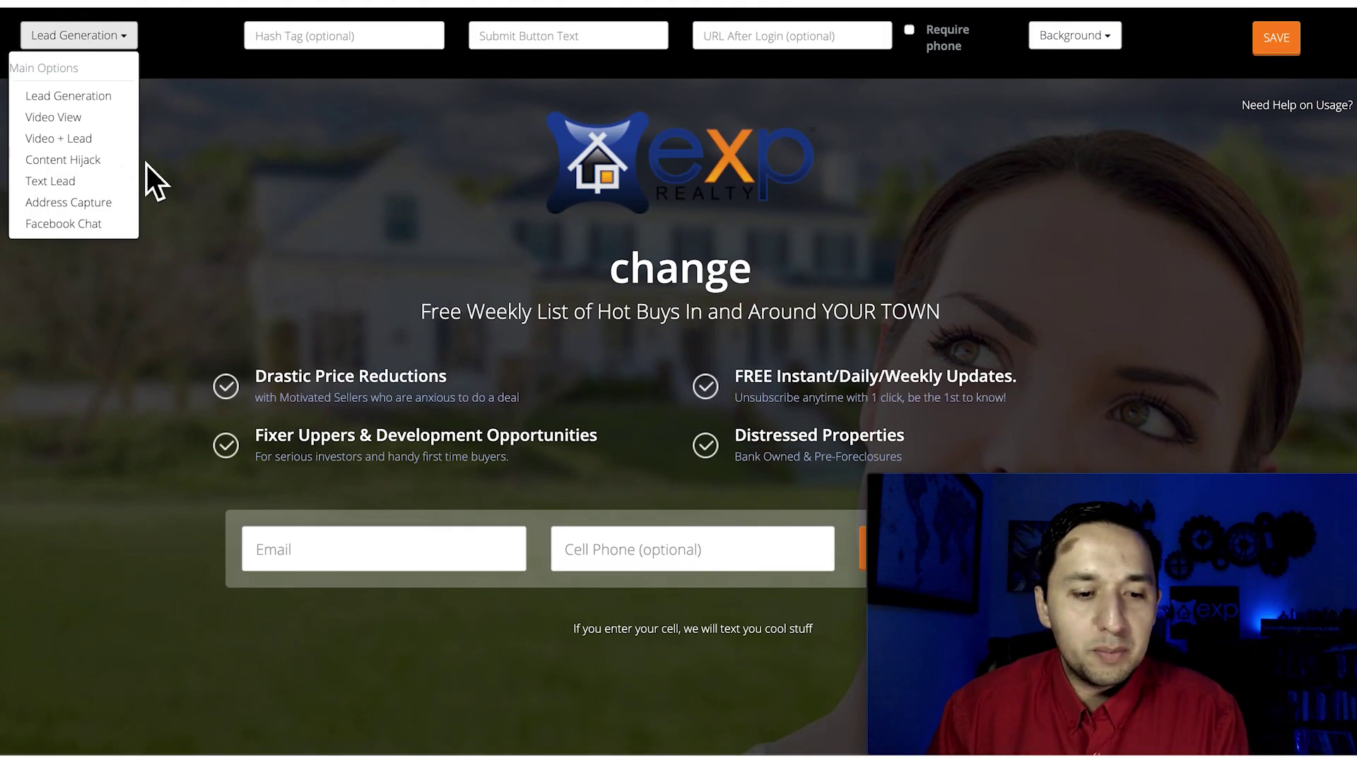
left_click(58, 119)
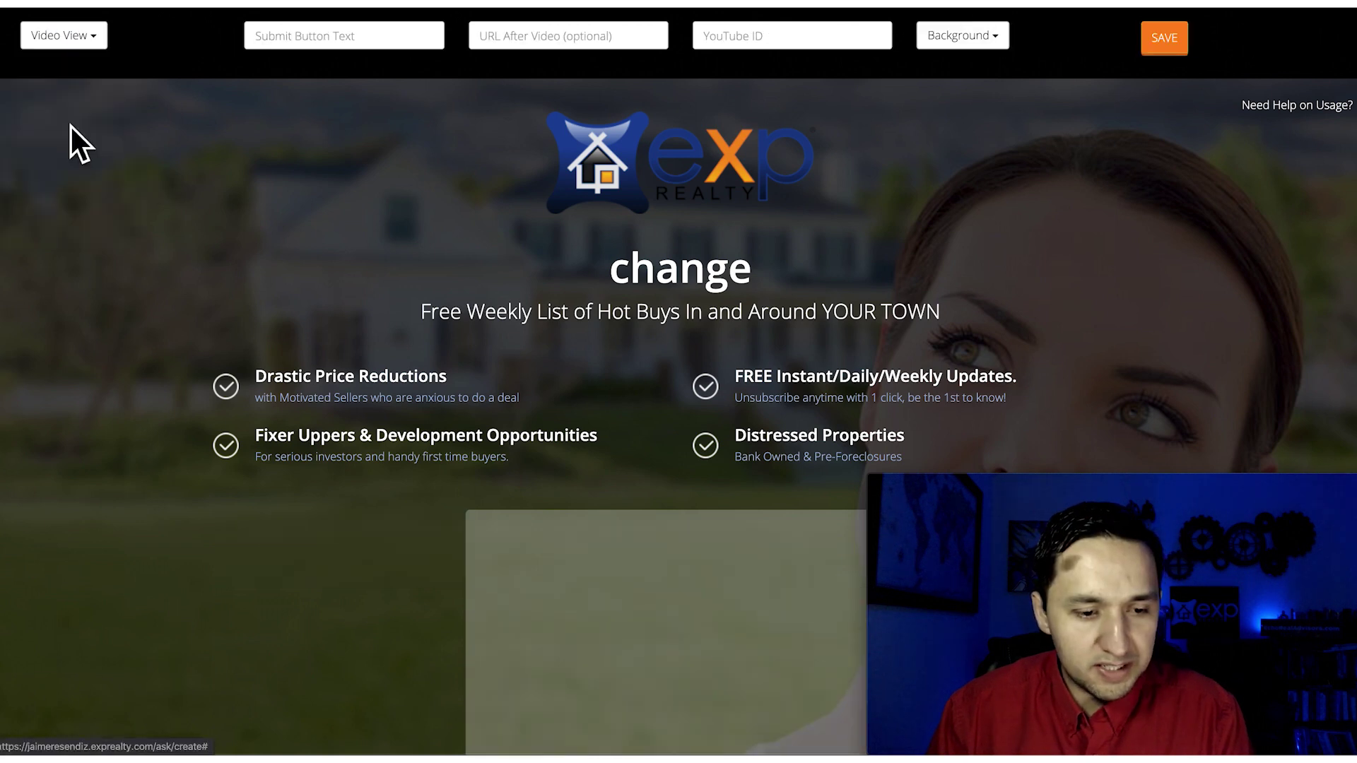
left_click(90, 39)
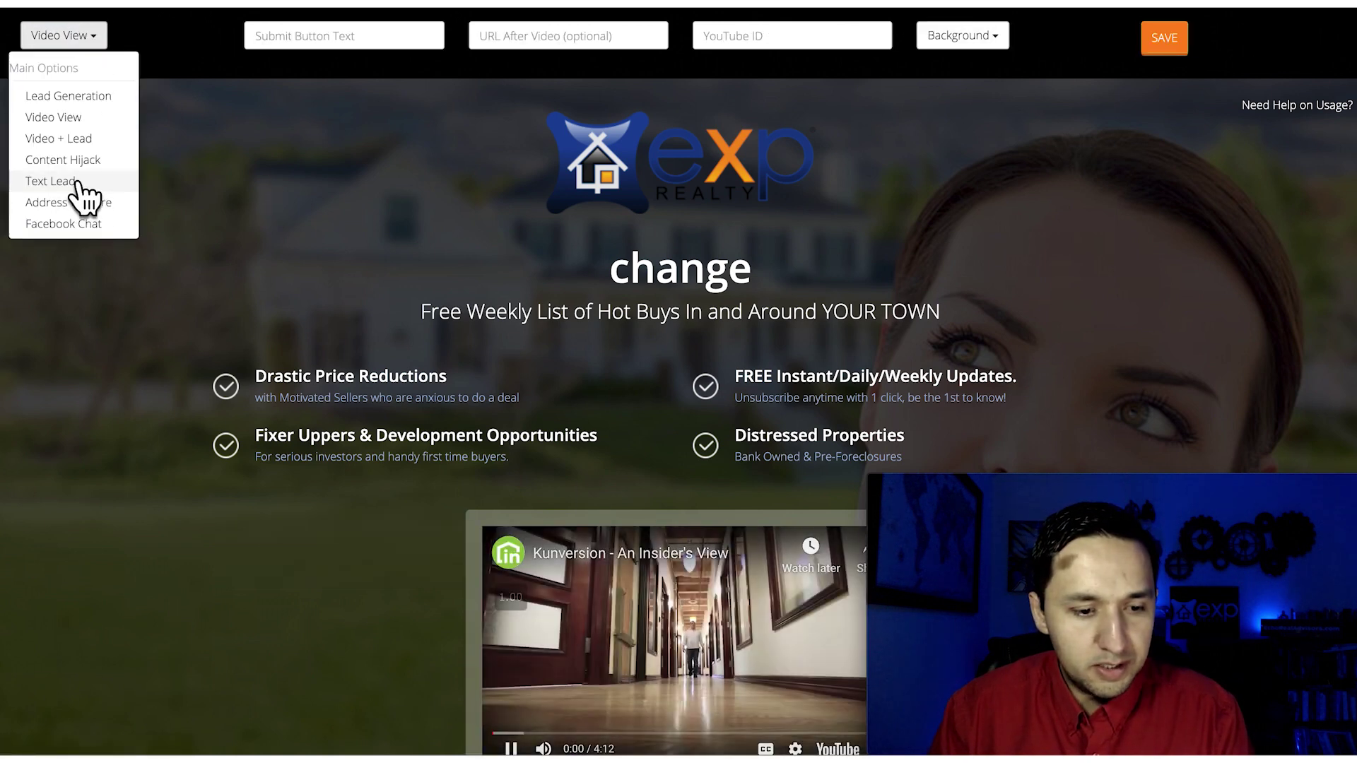
left_click(79, 184)
left_click(72, 44)
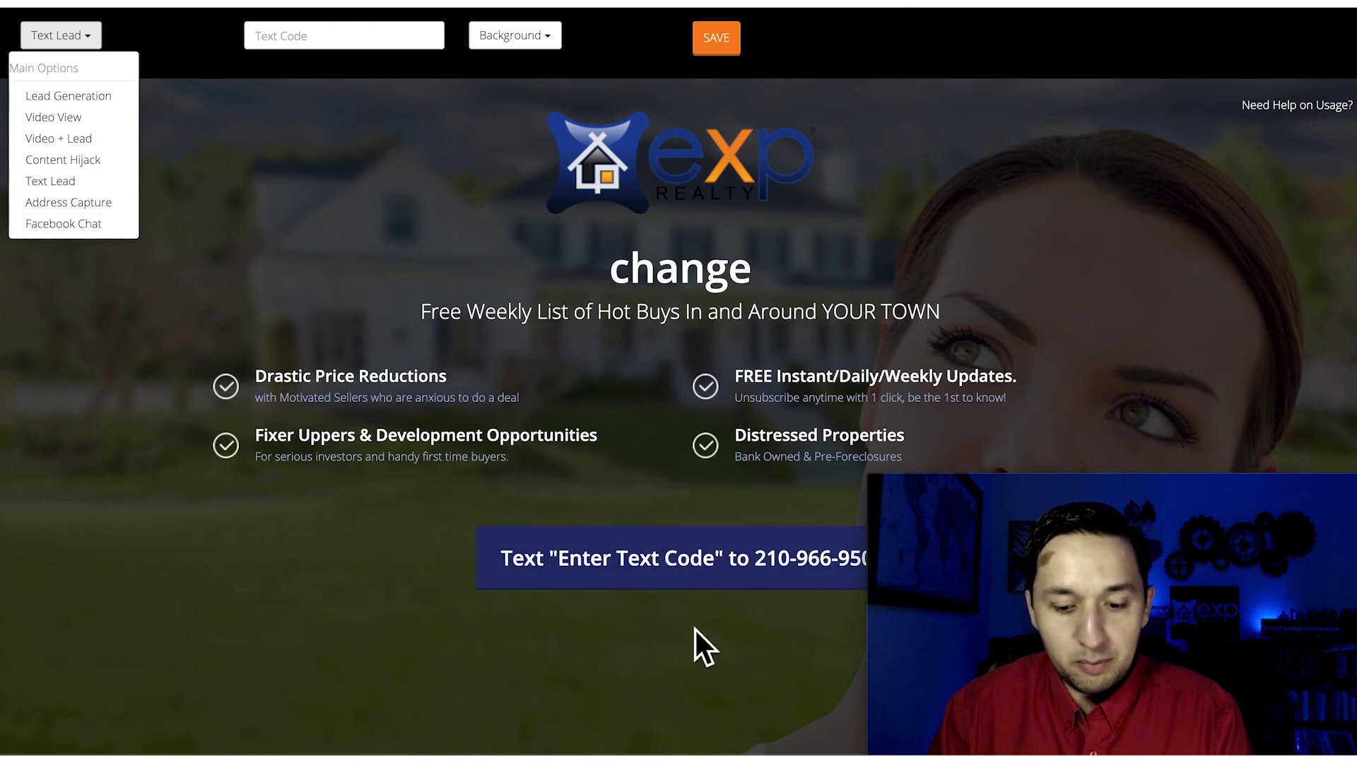
left_click(67, 203)
left_click(74, 35)
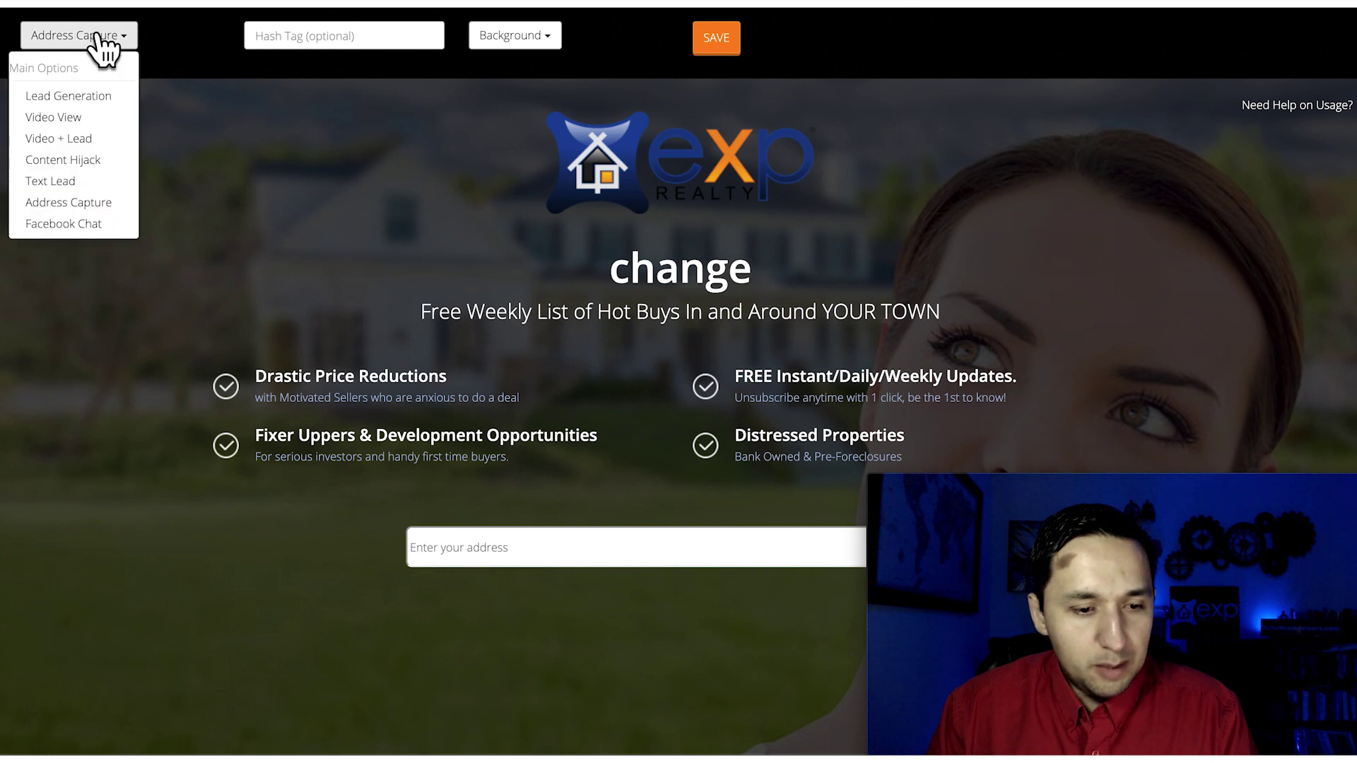
left_click(596, 143)
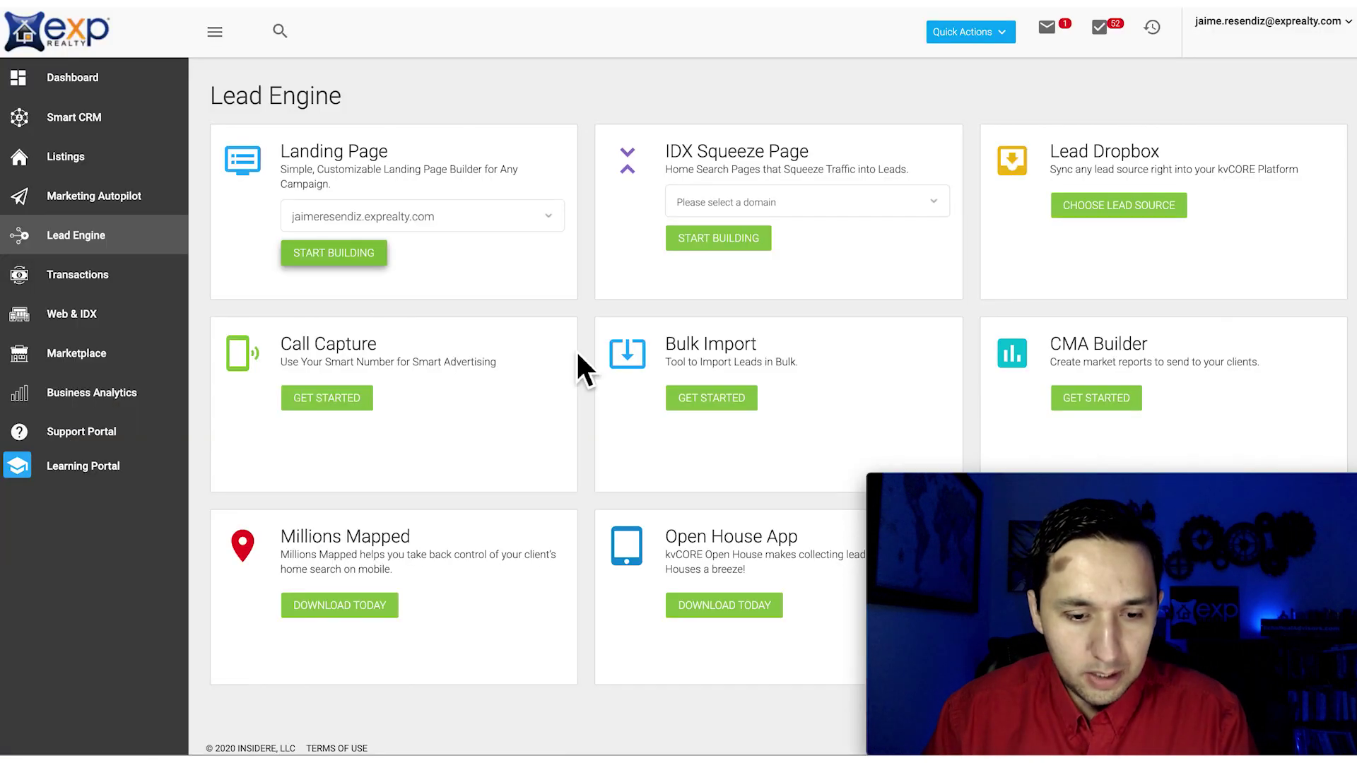
left_click(812, 209)
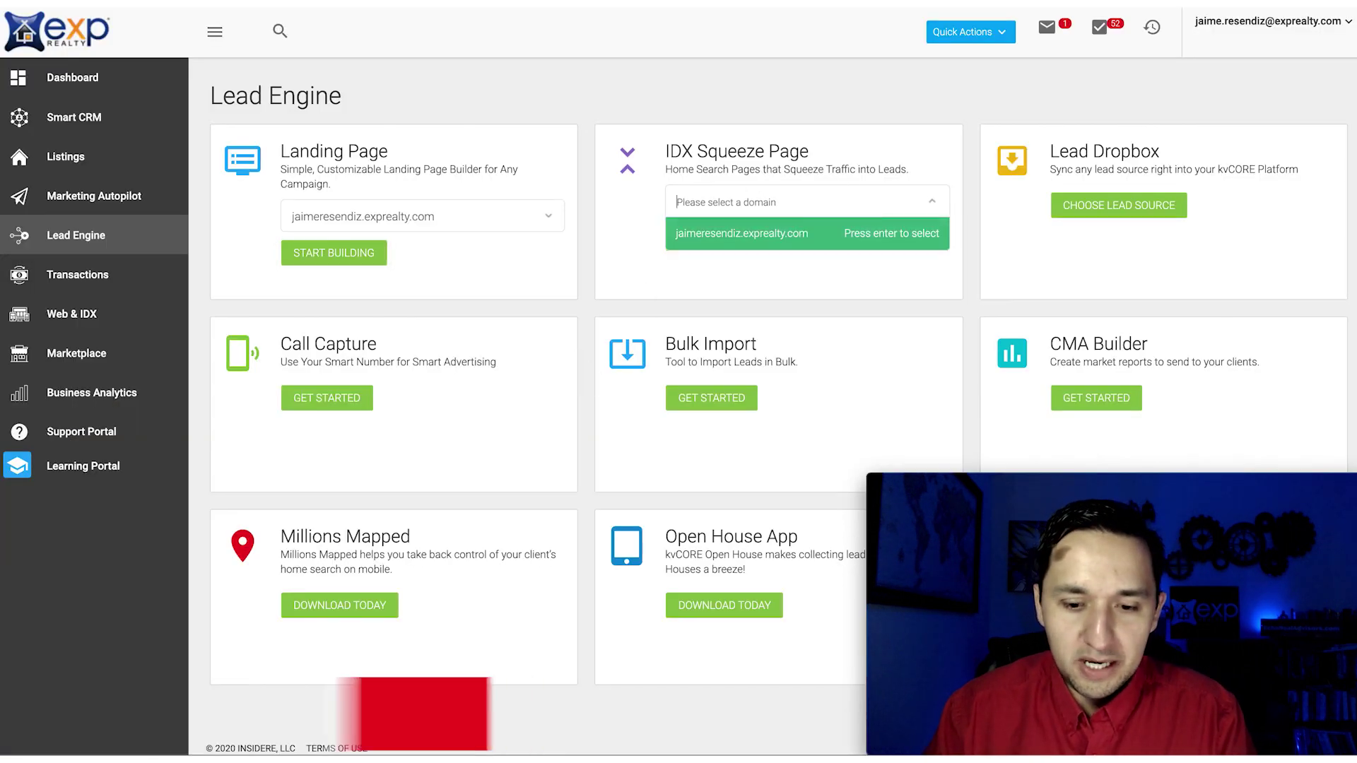
Step: Build a Multi-Property squeeze page on the agent's domain; Generate Link fails on the empty Area field
left_click(836, 234)
left_click(729, 239)
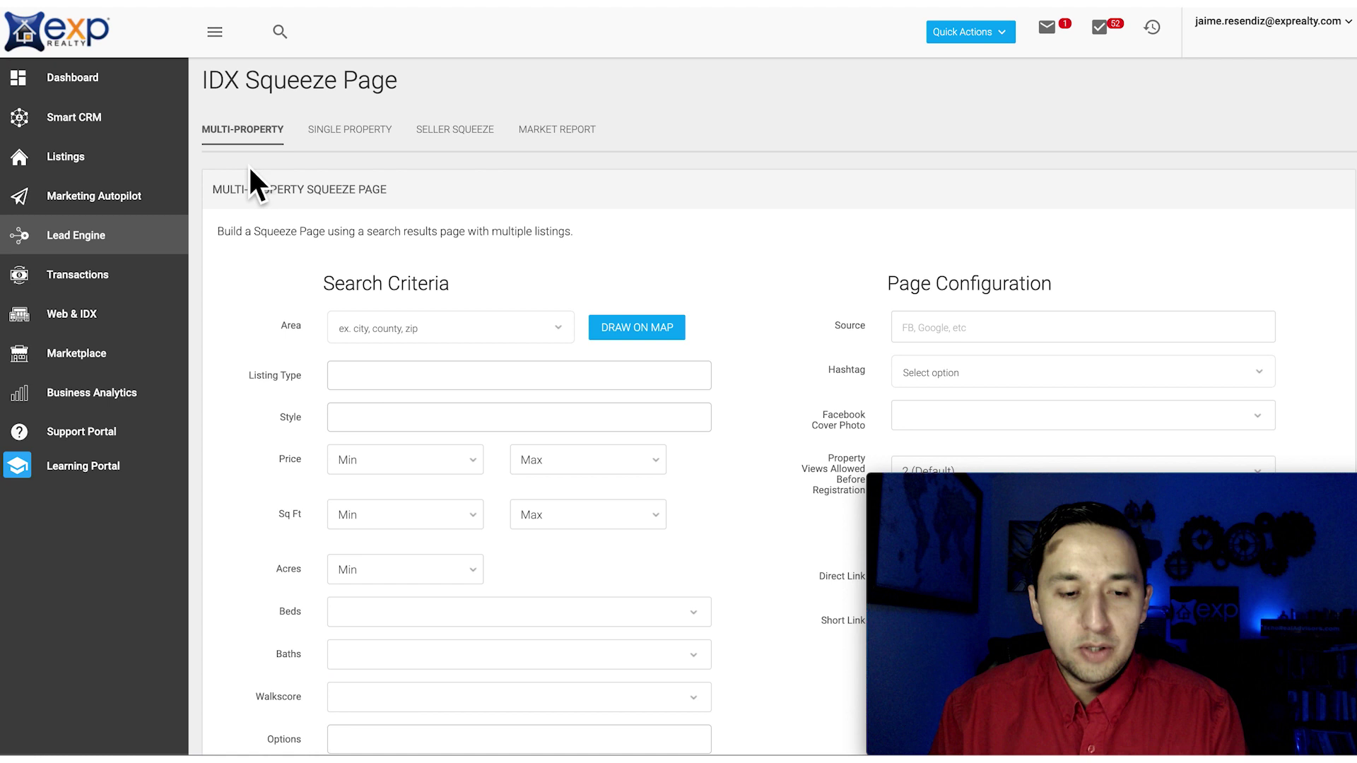
scroll(472, 463, "down", 1)
scroll(470, 462, "up", 1)
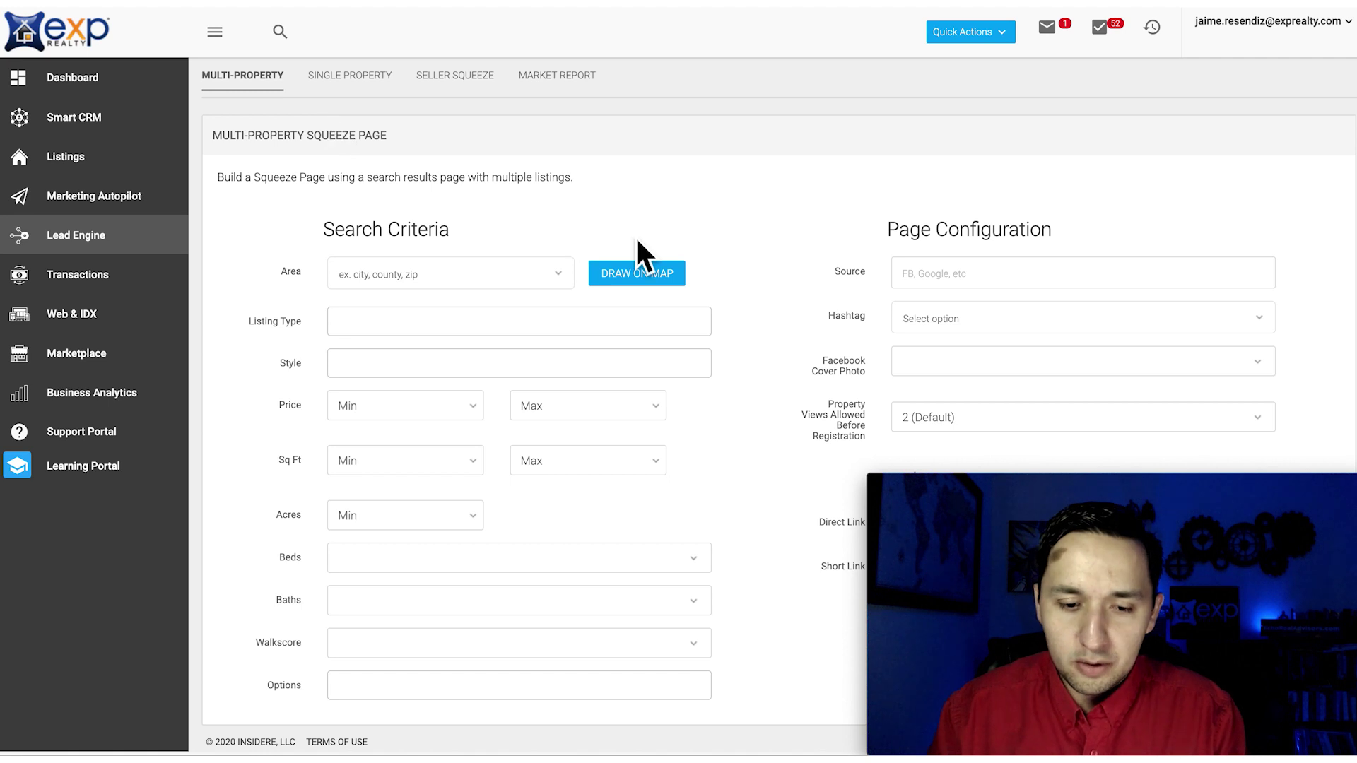
left_click_drag(1126, 494, 1104, 120)
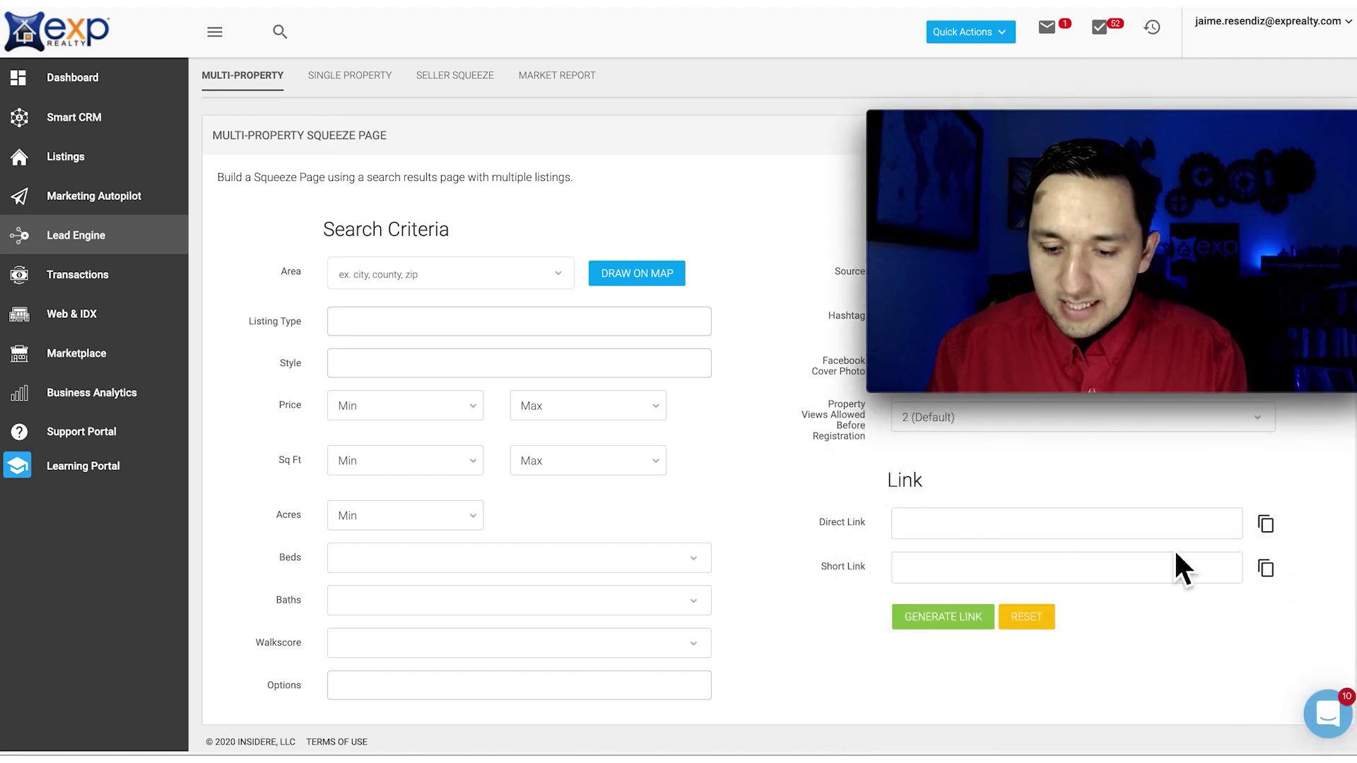
left_click(944, 618)
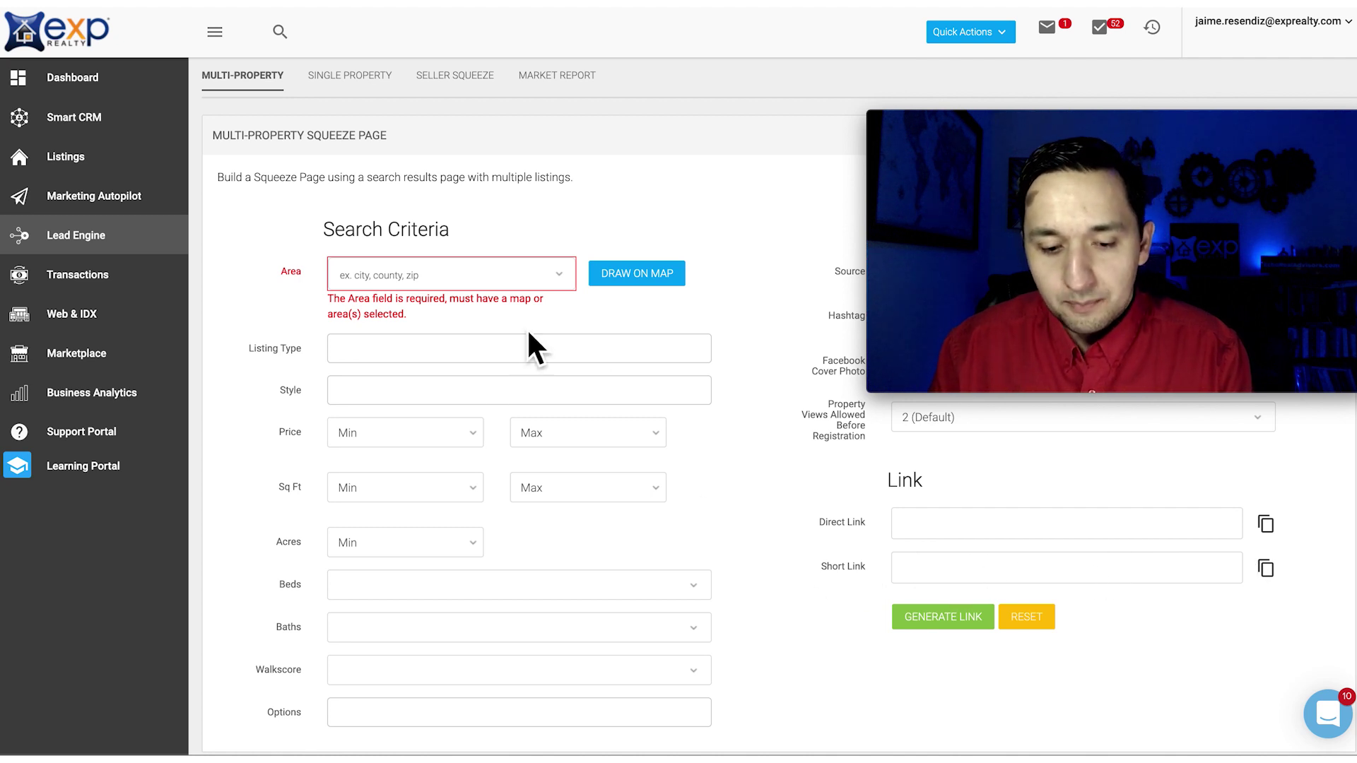
Step: Try 1 (Immediate), then set Property Views Allowed Before Registration to Never
left_click(943, 424)
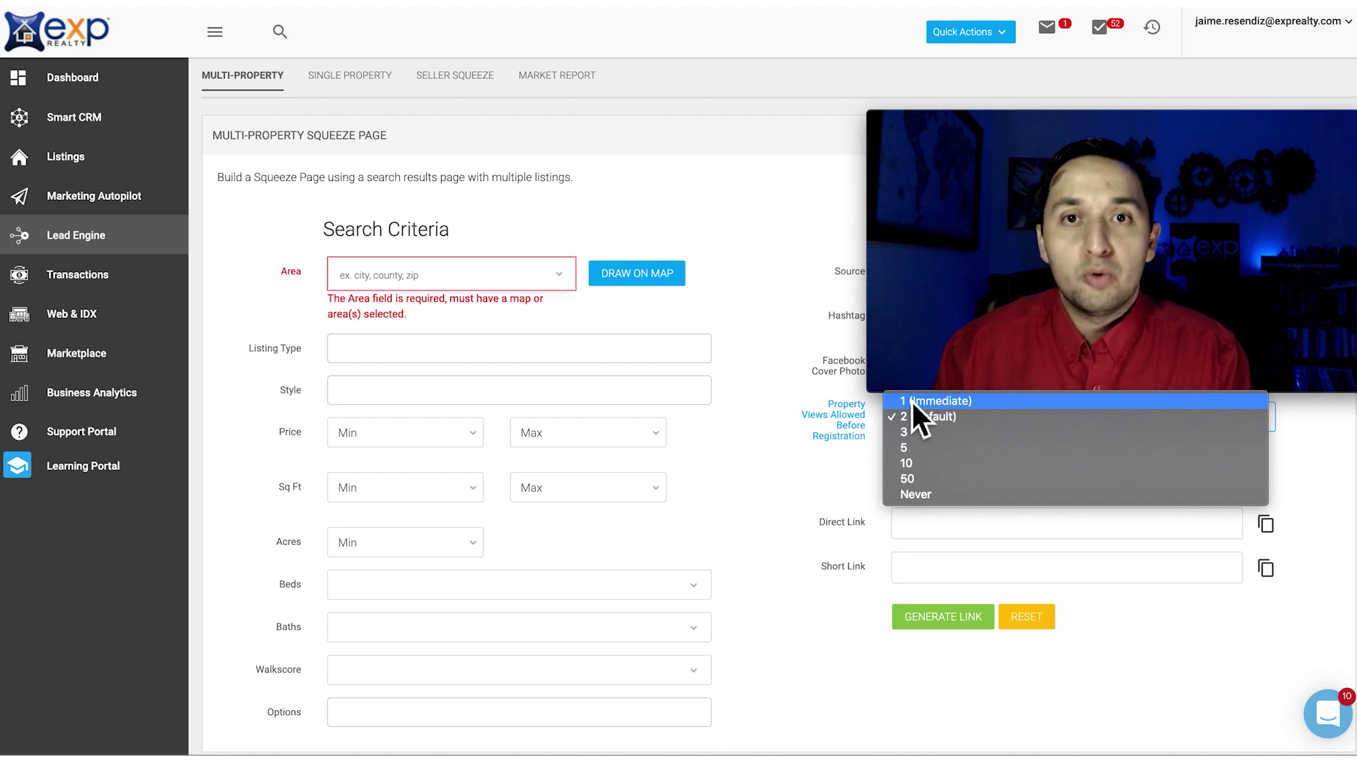
left_click(954, 405)
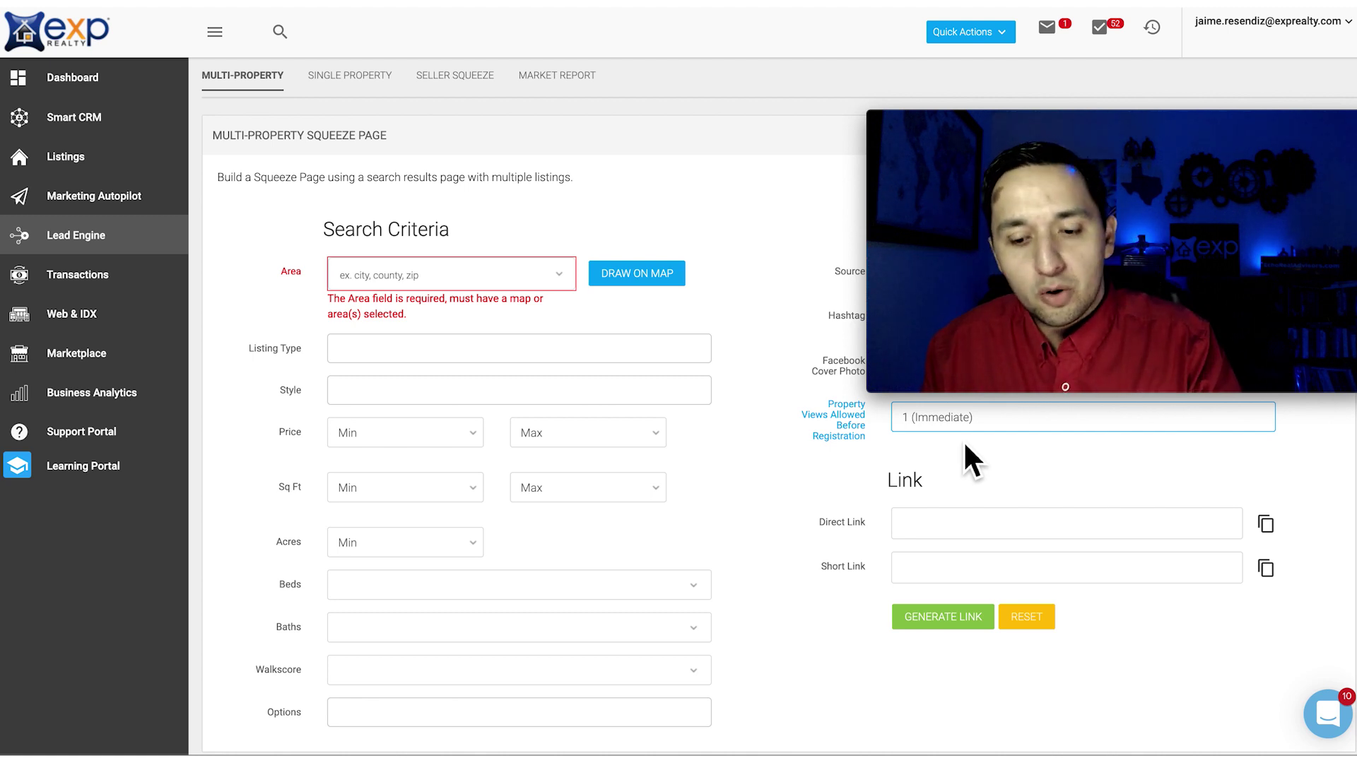
left_click(957, 428)
left_click(943, 513)
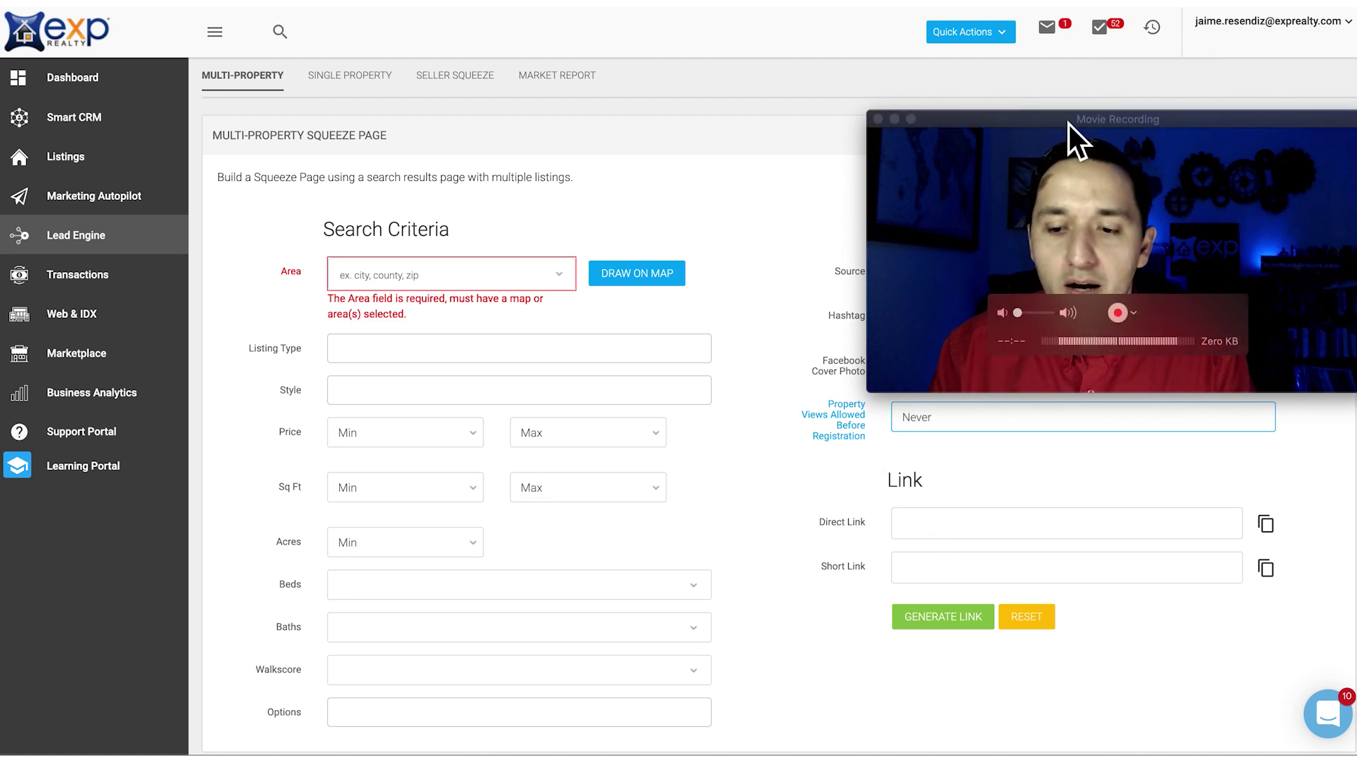
left_click_drag(1068, 125, 1091, 482)
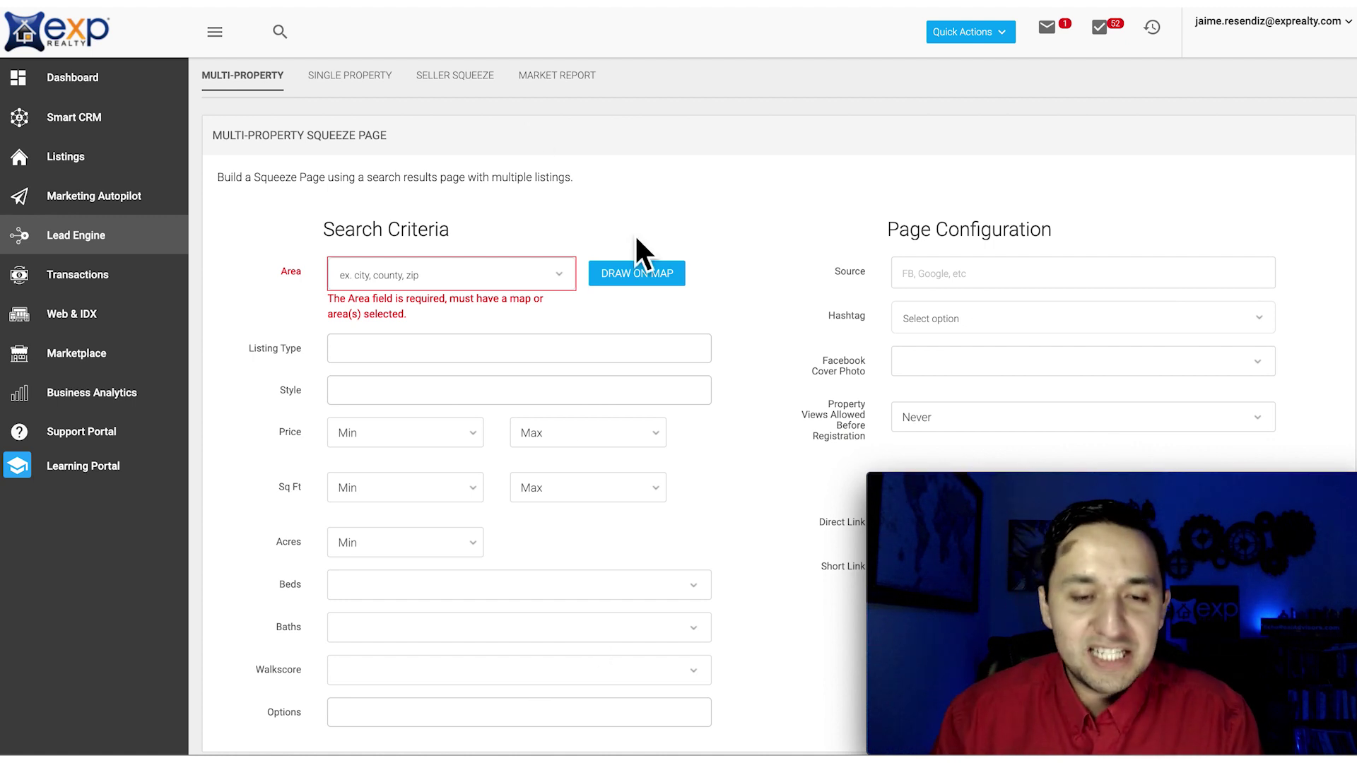
Step: Check the single-property form's Listing ID and Property Views (kept at 2 Default), then show Seller Squeeze
left_click(350, 79)
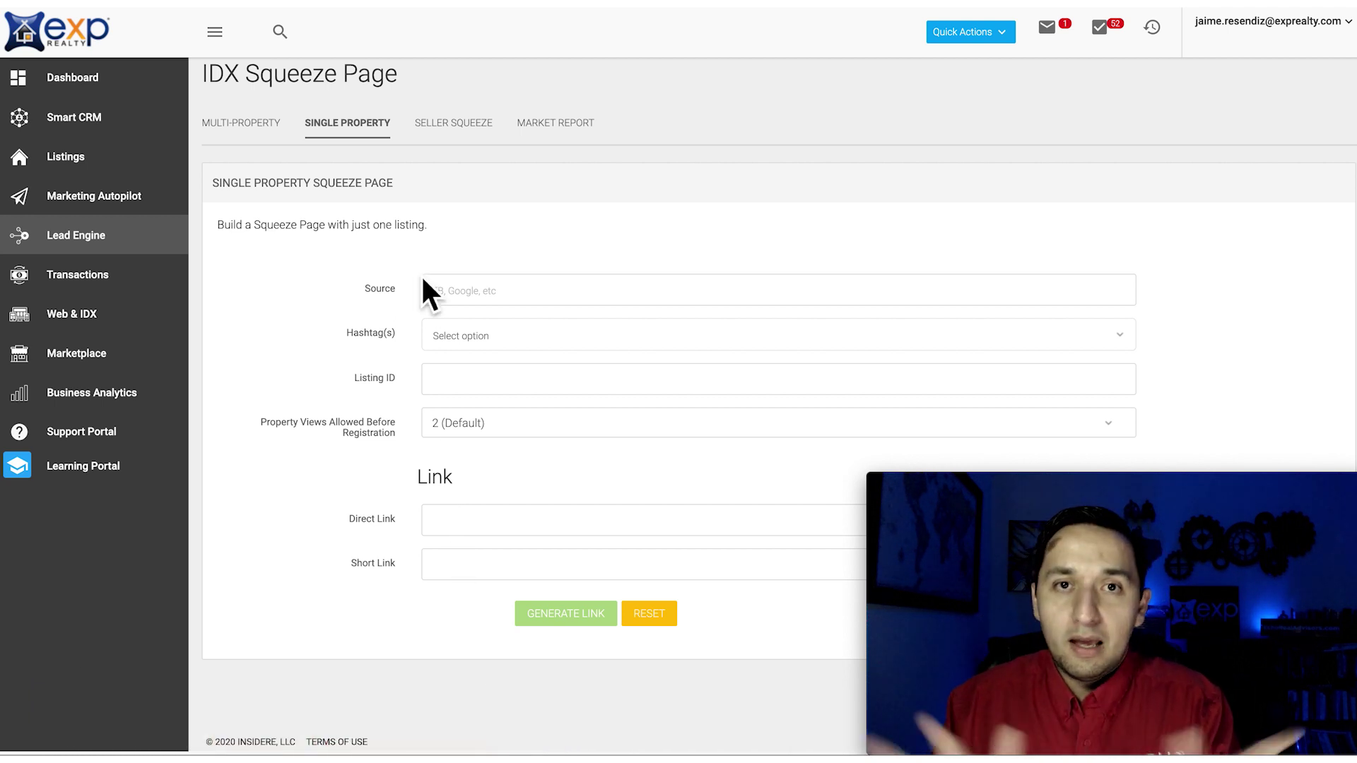
left_click(471, 389)
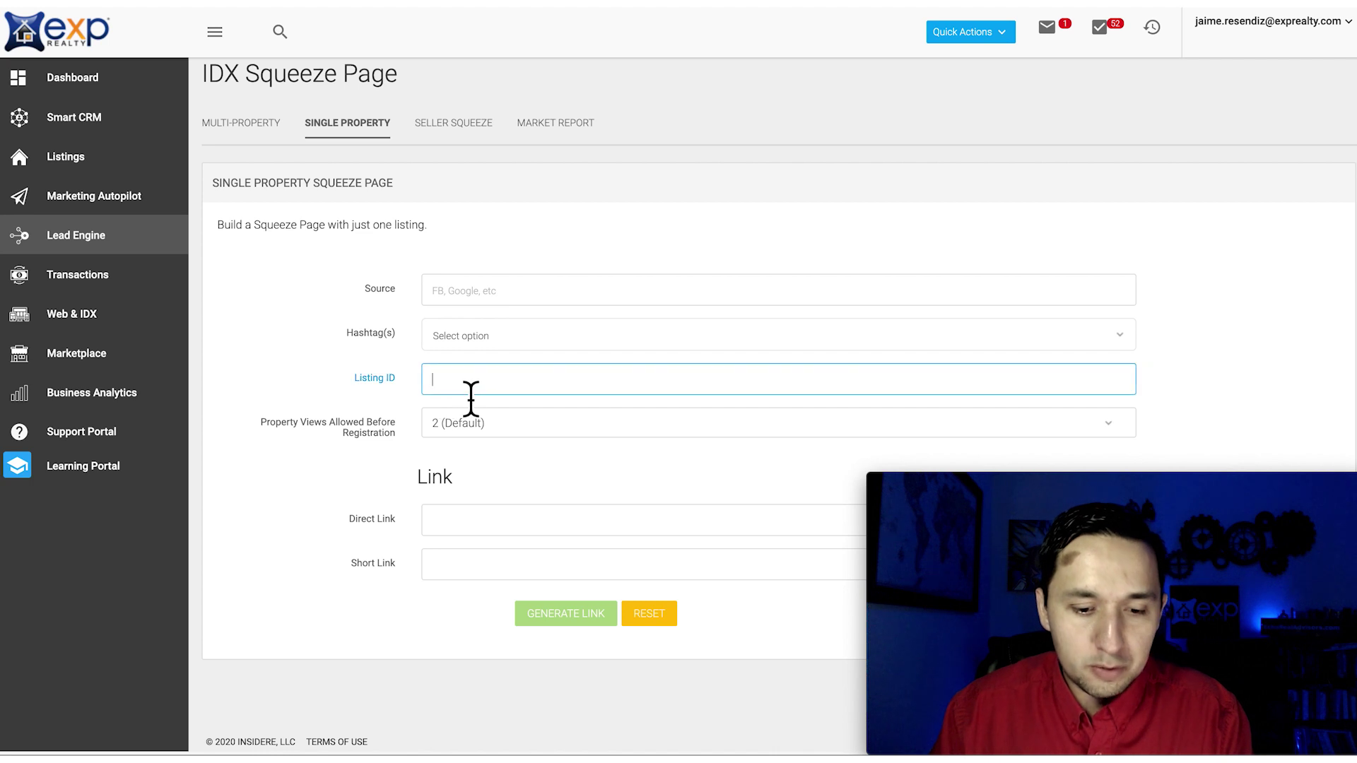
left_click(479, 442)
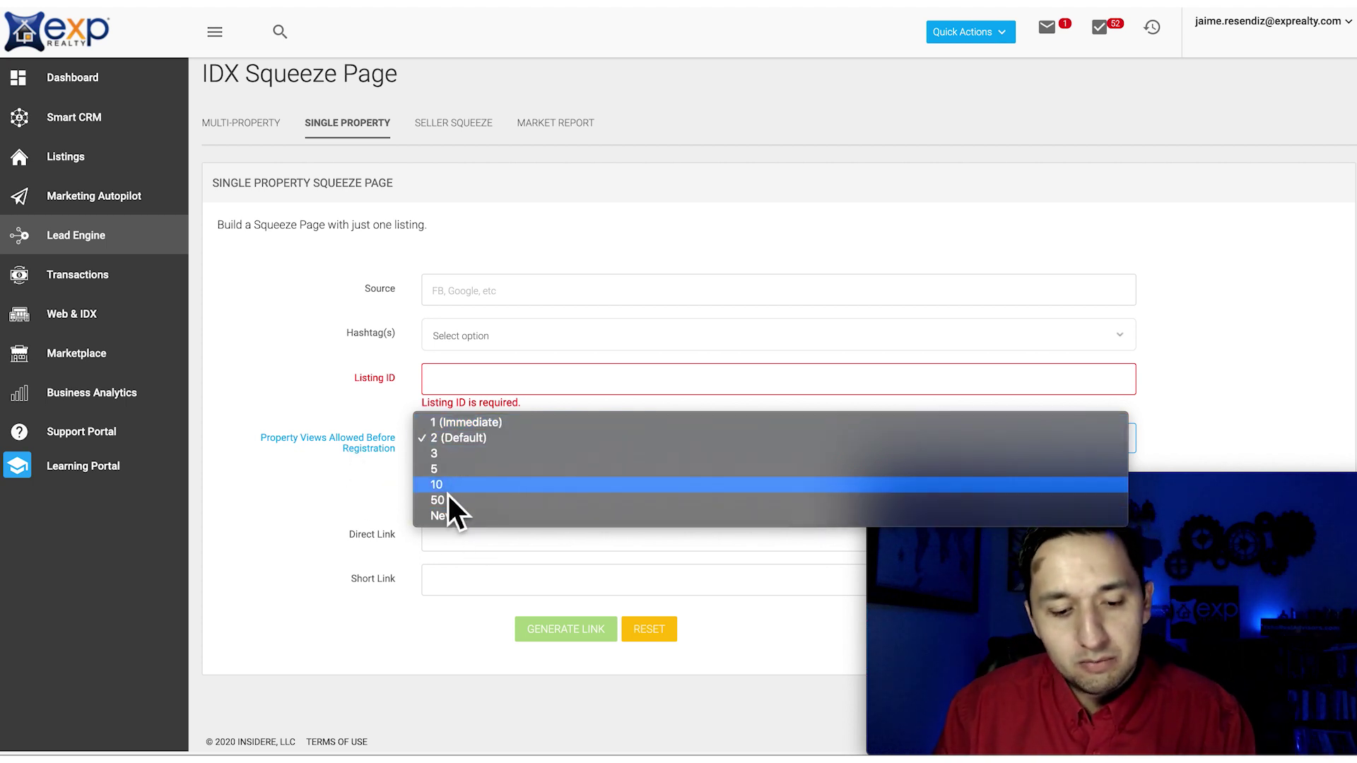
left_click(351, 477)
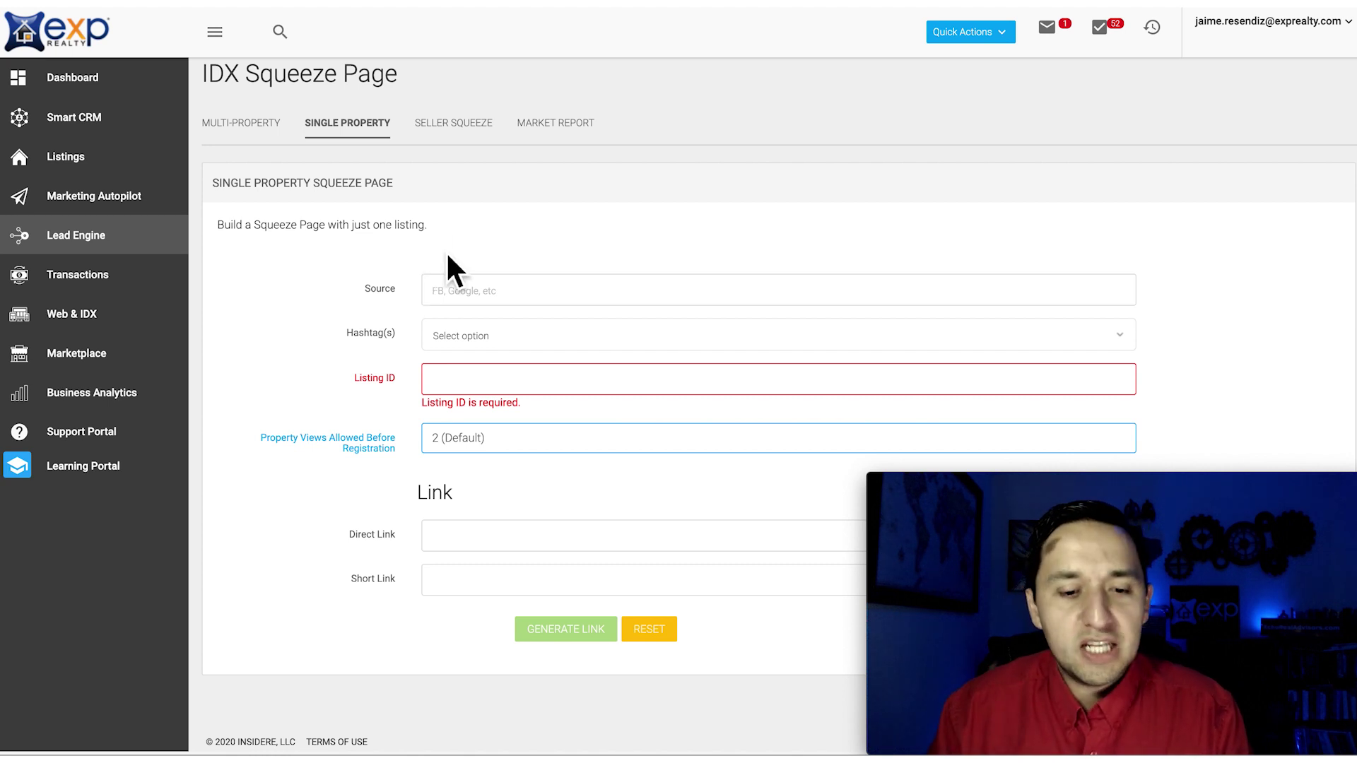
left_click(431, 127)
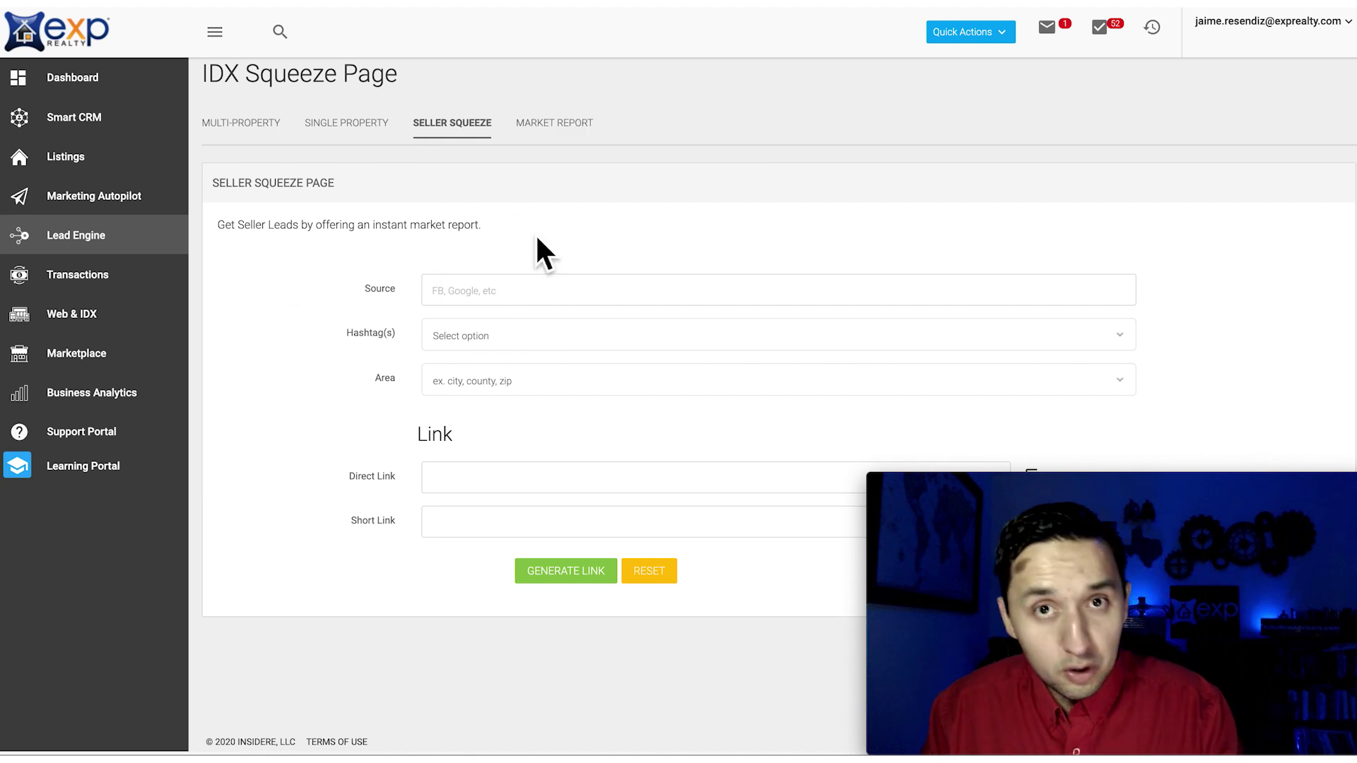
Step: View the Market Report squeeze page options, then go back to the Lead Engine tools page
left_click(568, 133)
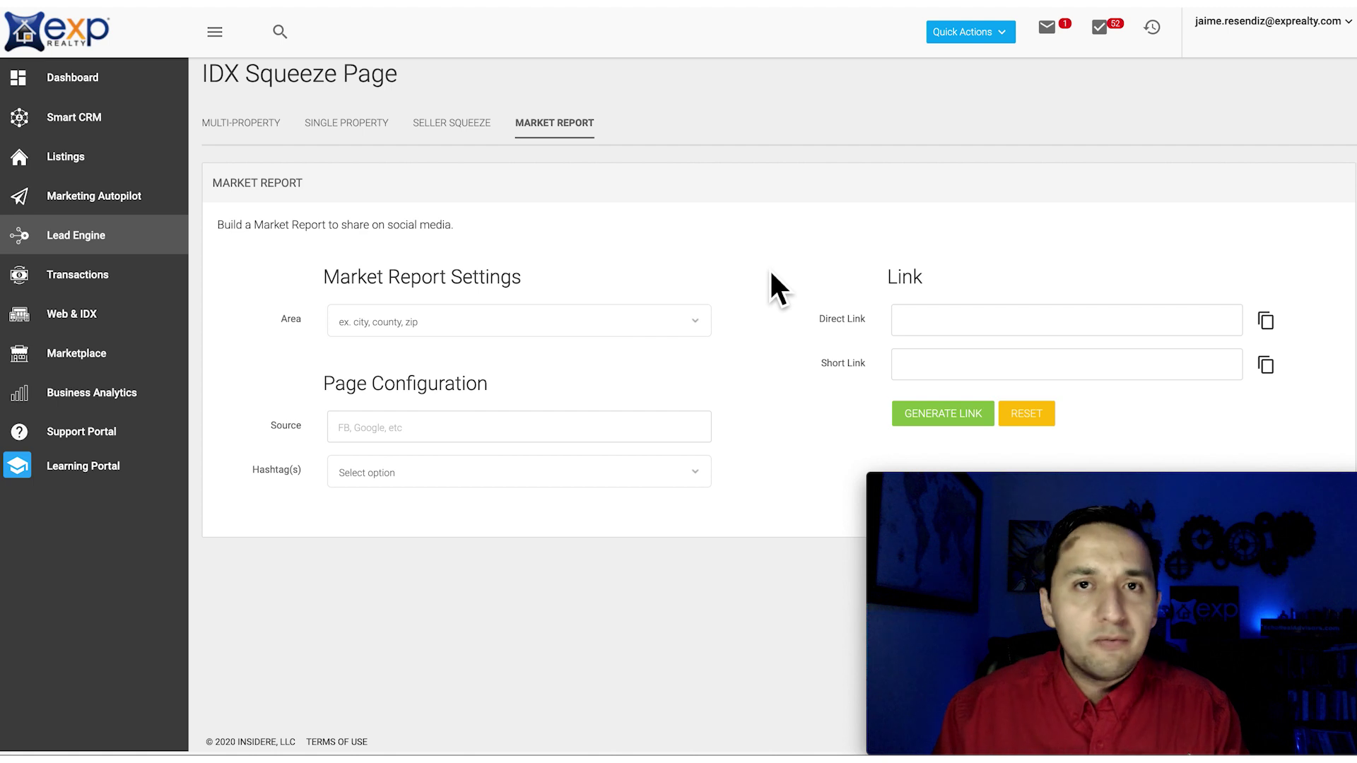
left_click(78, 237)
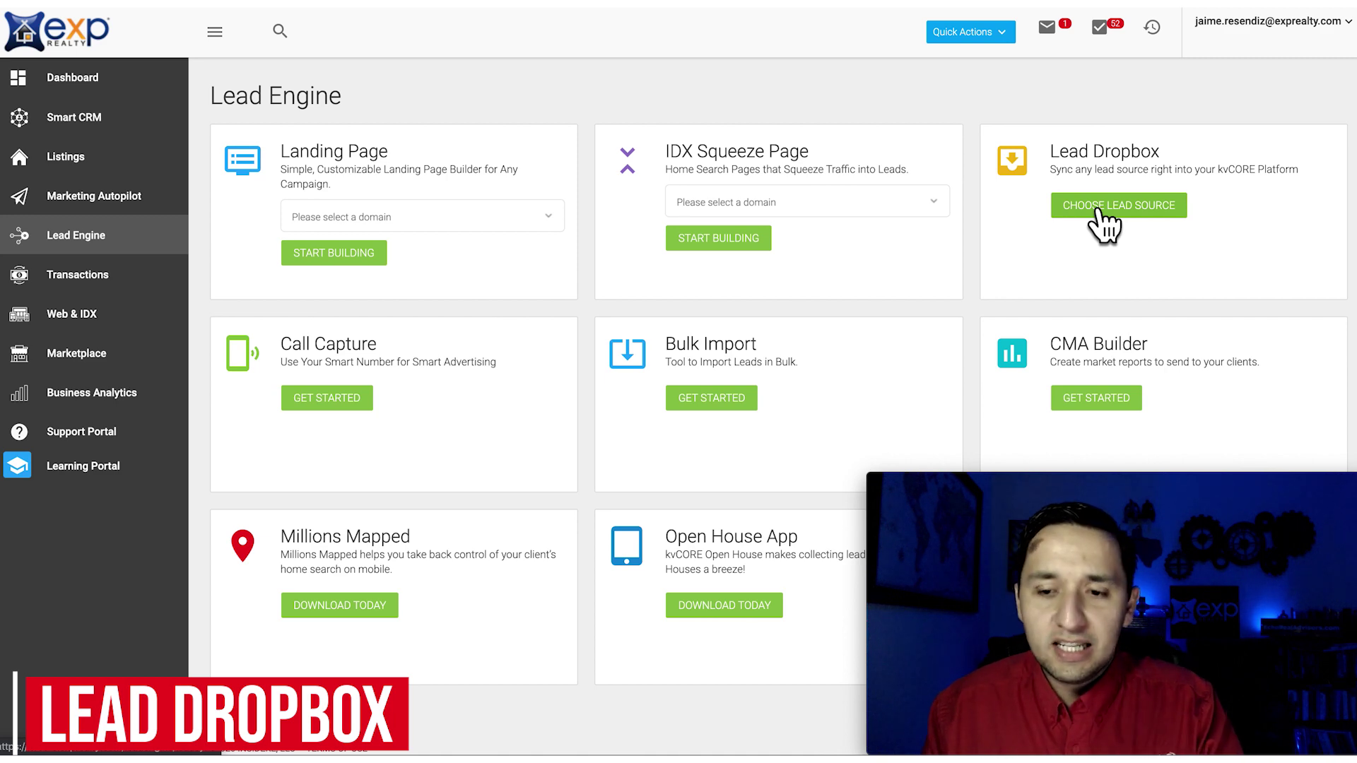
left_click(1099, 210)
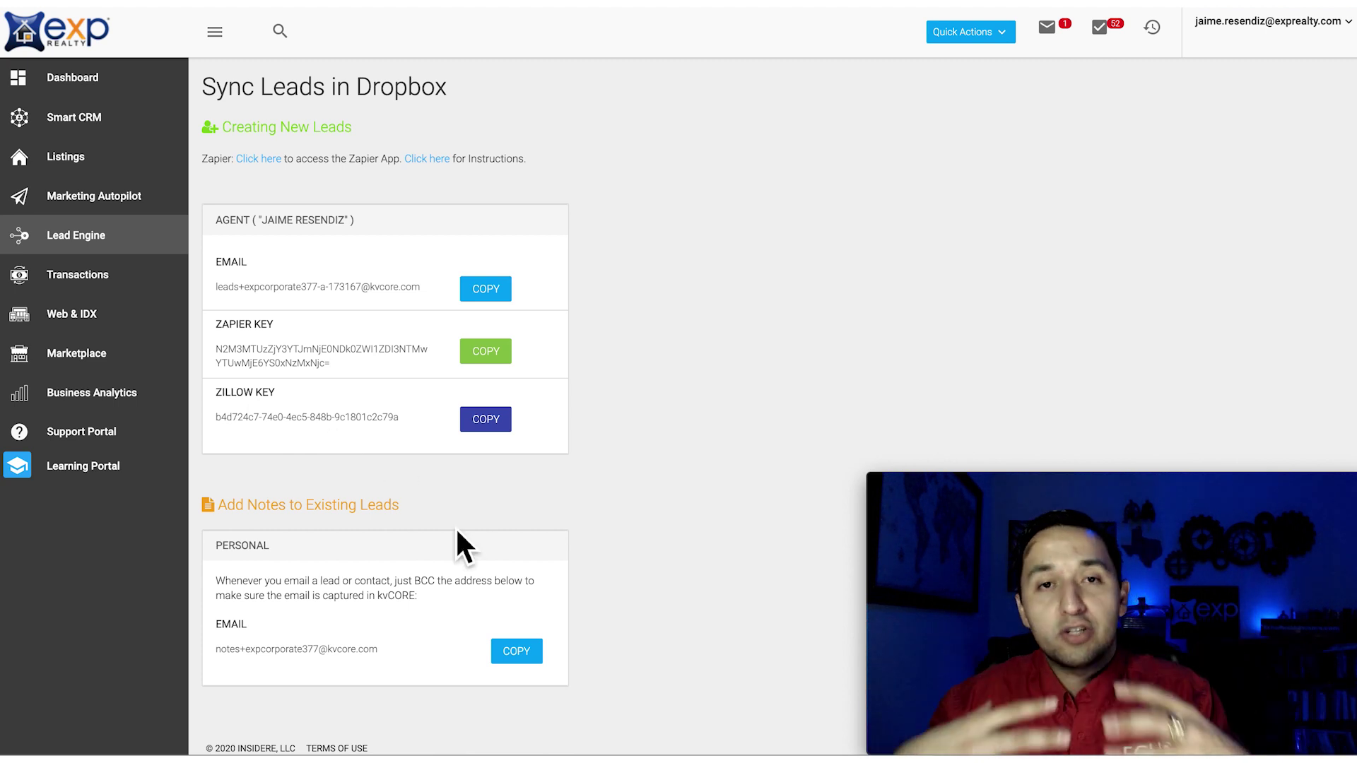
left_click(89, 244)
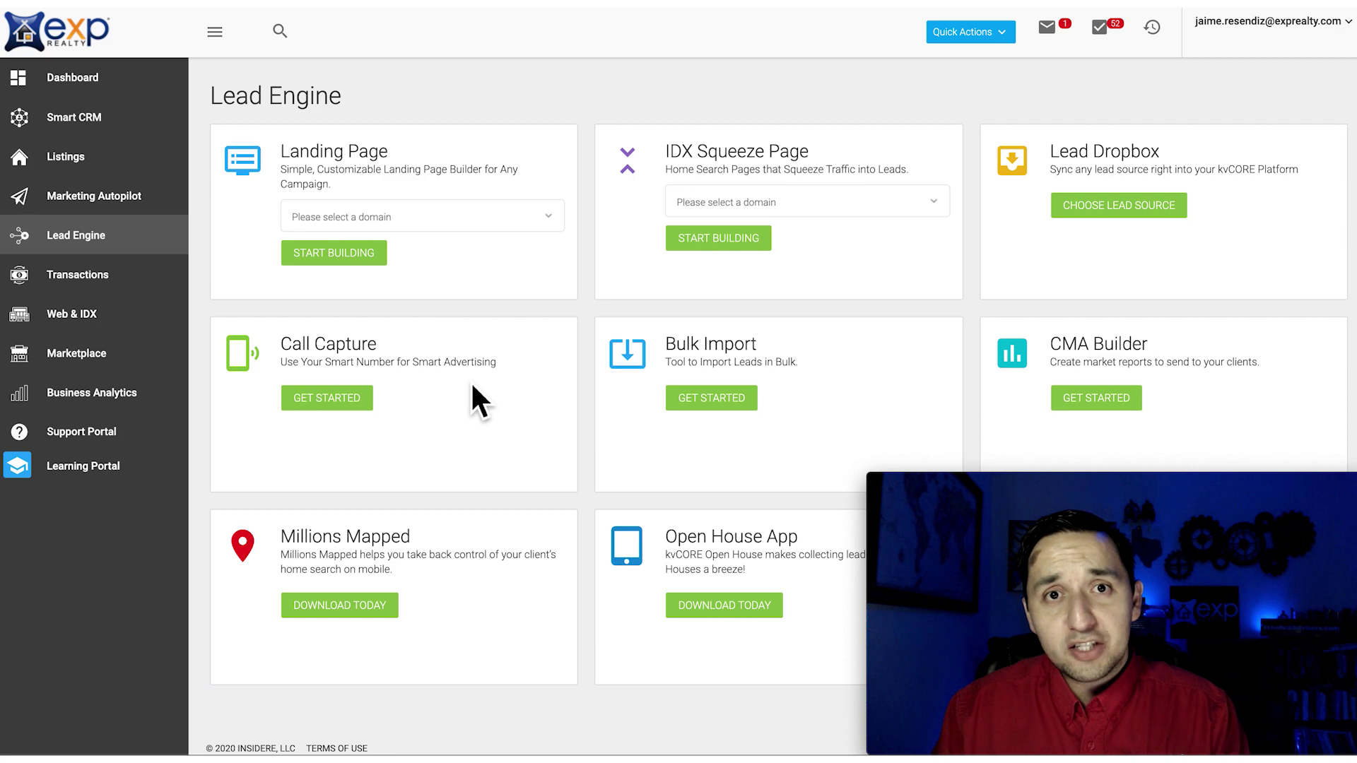
left_click(338, 397)
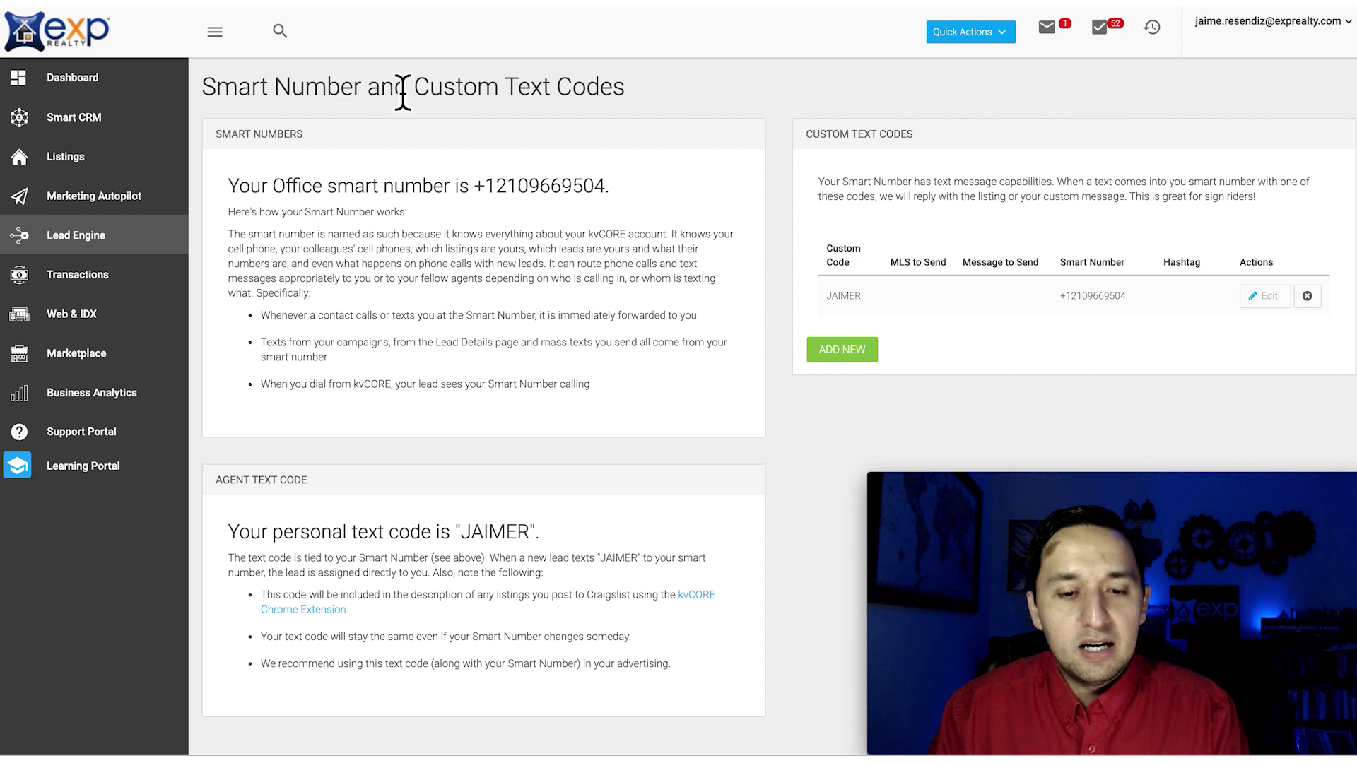
Step: Highlight the Custom Text Codes heading and begin adding a new custom text code
left_click_drag(413, 87, 659, 88)
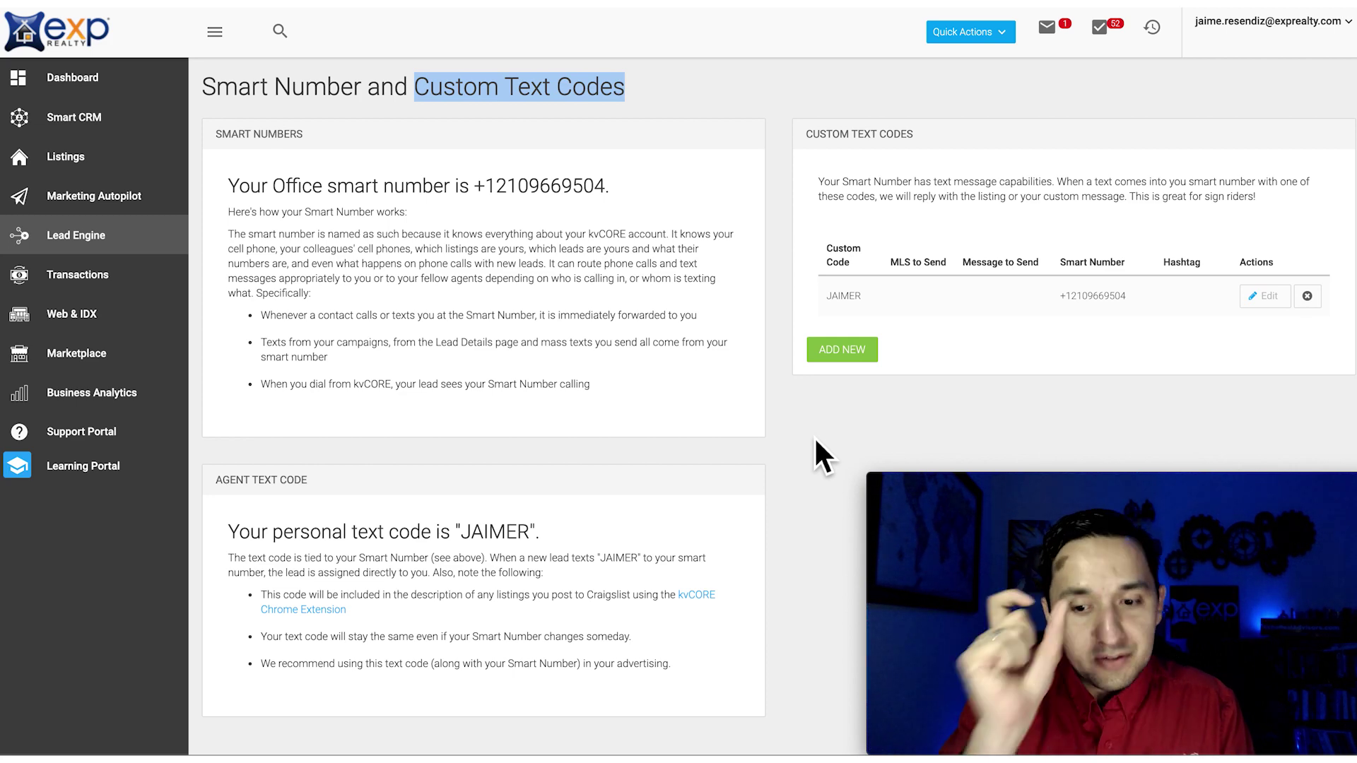
left_click(841, 349)
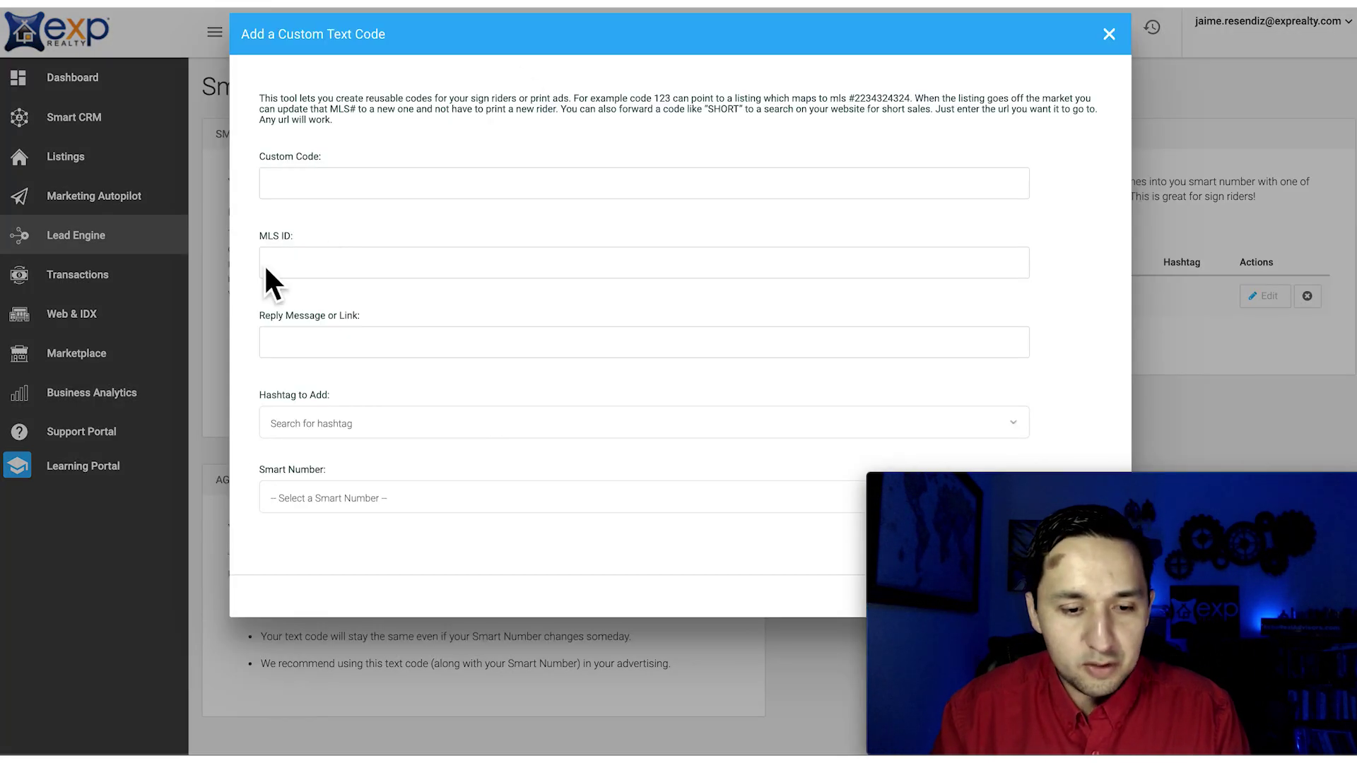
Step: Close the Add a Custom Text Code form without saving, leaving the Custom Code field empty
left_click(335, 193)
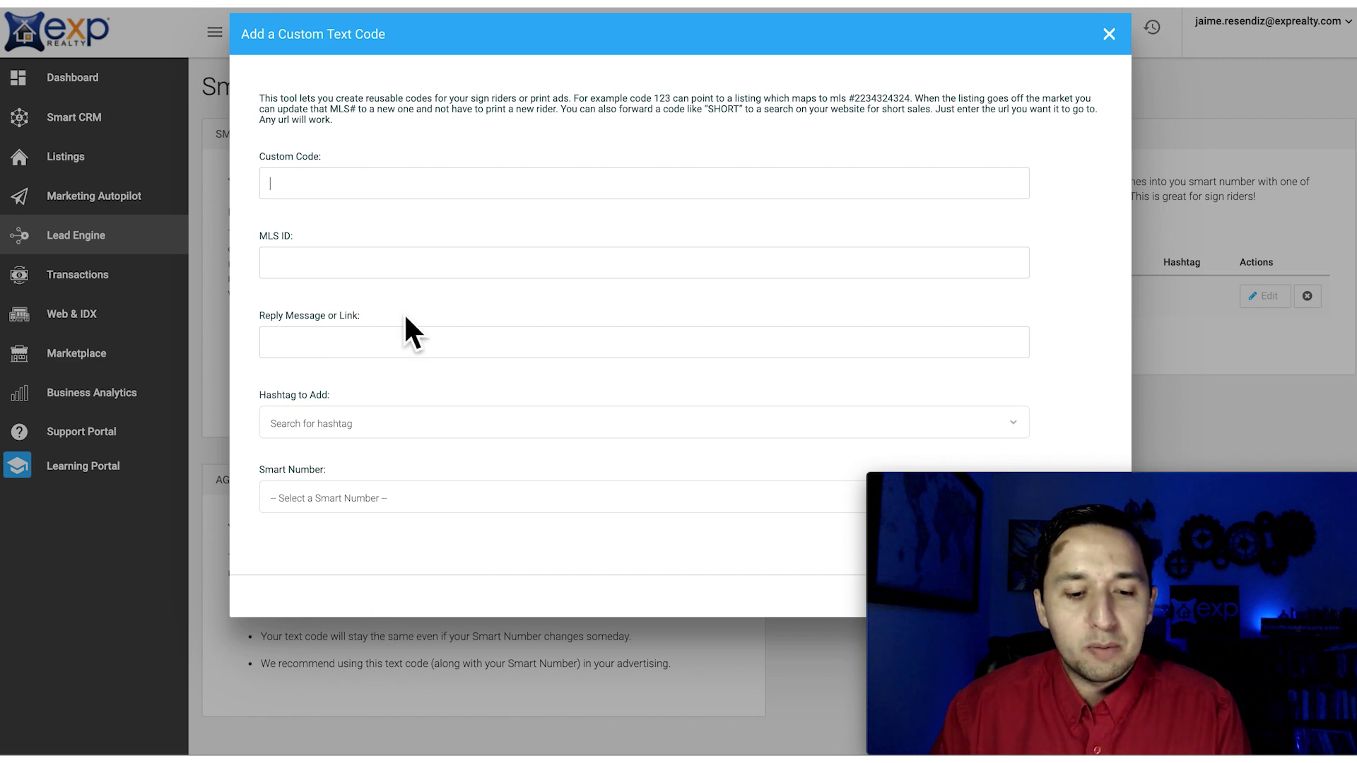
left_click(1111, 38)
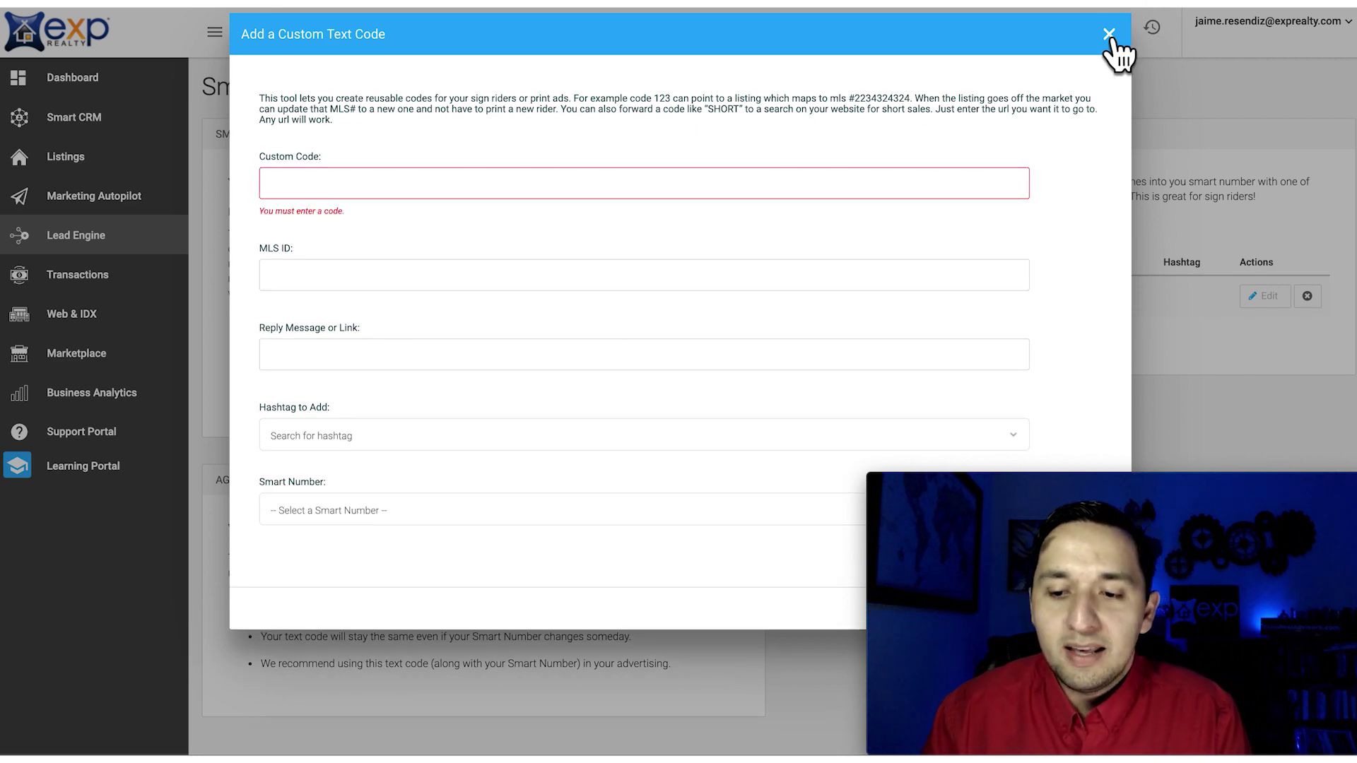
left_click(1111, 38)
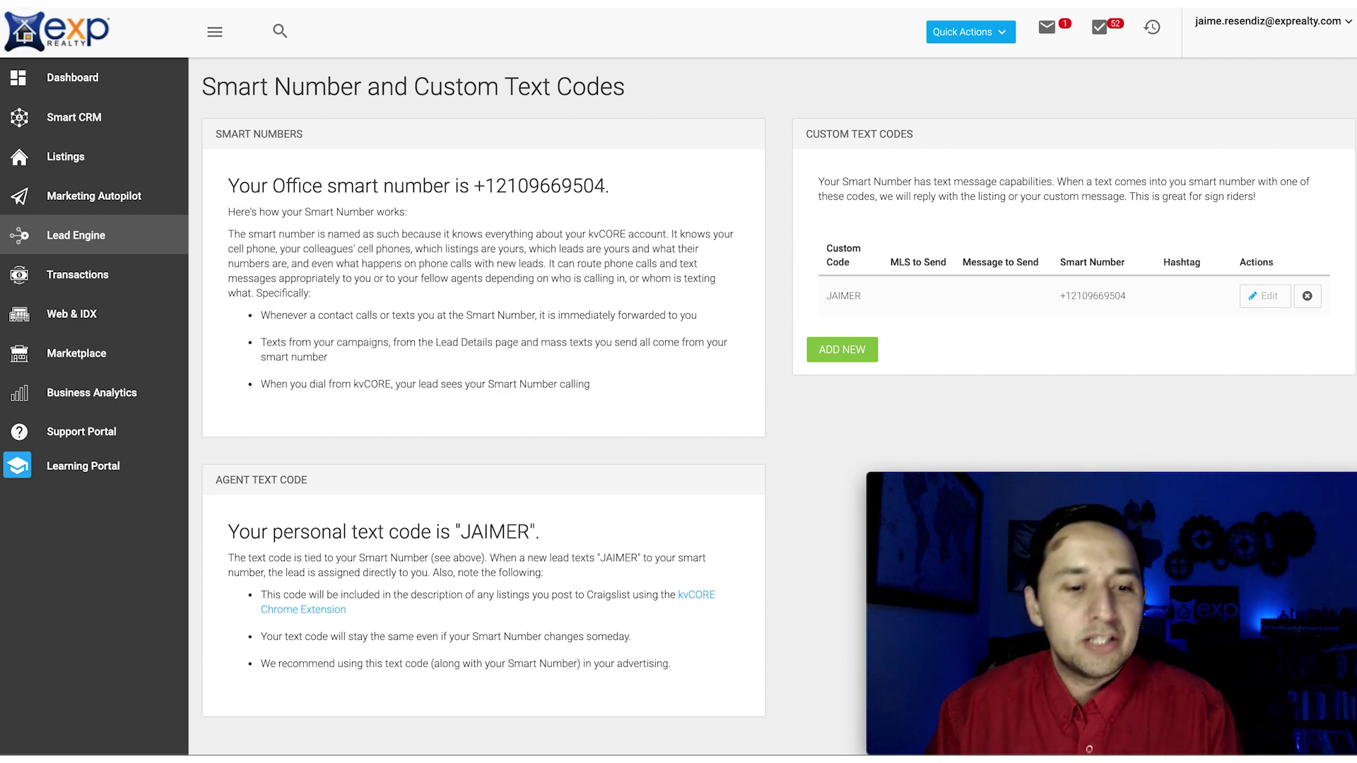
Step: Go back to the Lead Engine page listing Landing Page, IDX Squeeze Page, Call Capture and CMA Builder
left_click(62, 241)
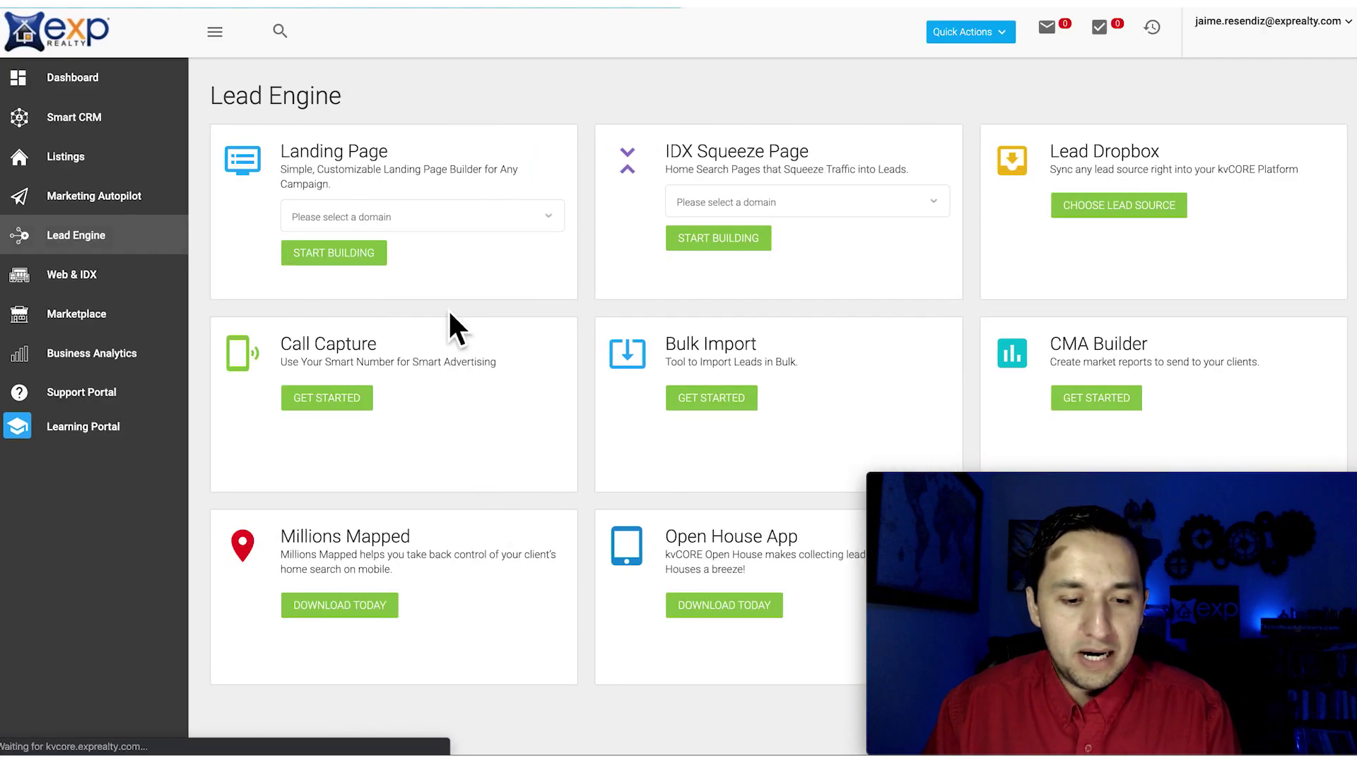